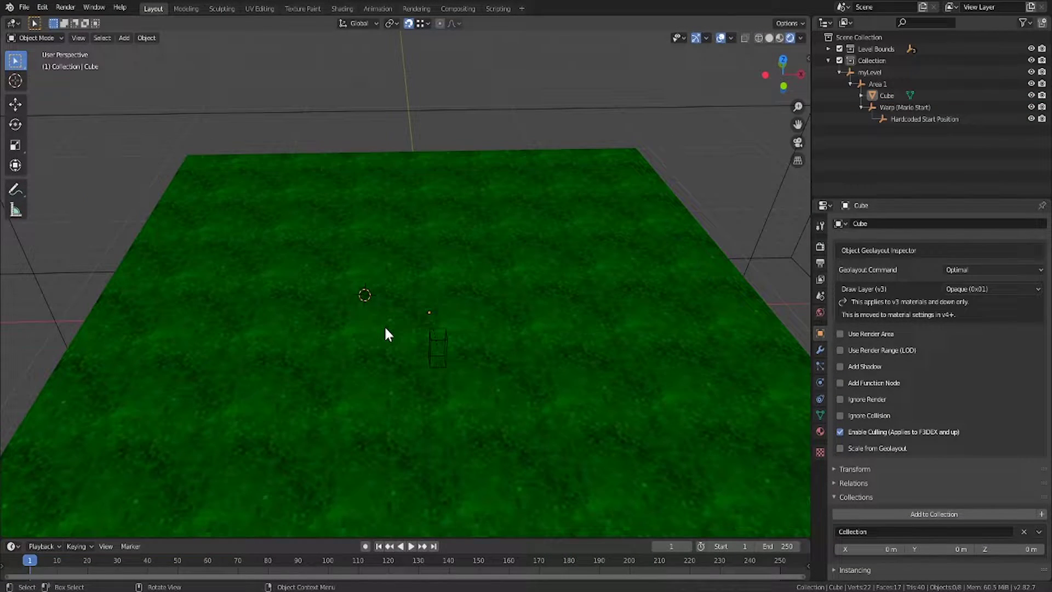
# - Add a plain-axes empty, make it an Object and assign it the Fading Warp behaviour
pyautogui.hotkey('shift', 'a')
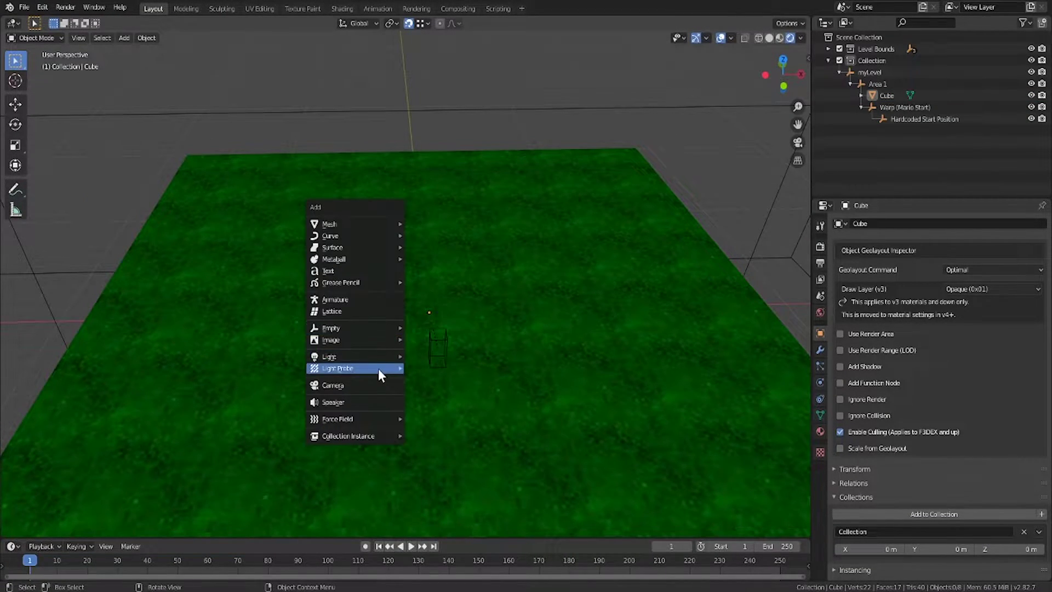
pyautogui.moveTo(393, 328)
pyautogui.click(427, 329)
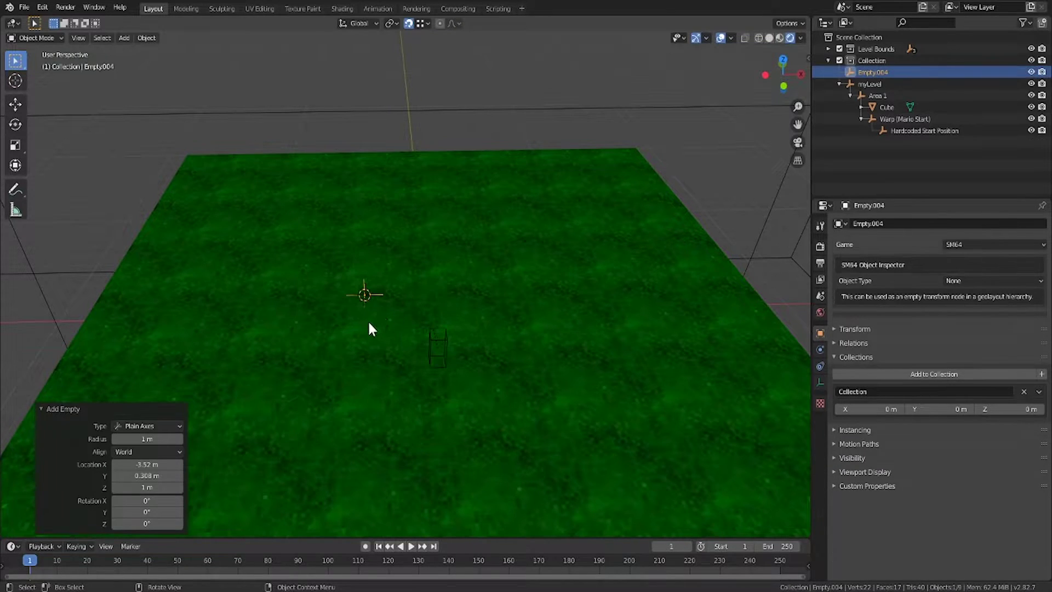
pyautogui.click(959, 280)
pyautogui.click(813, 350)
pyautogui.click(926, 376)
pyautogui.write('fad')
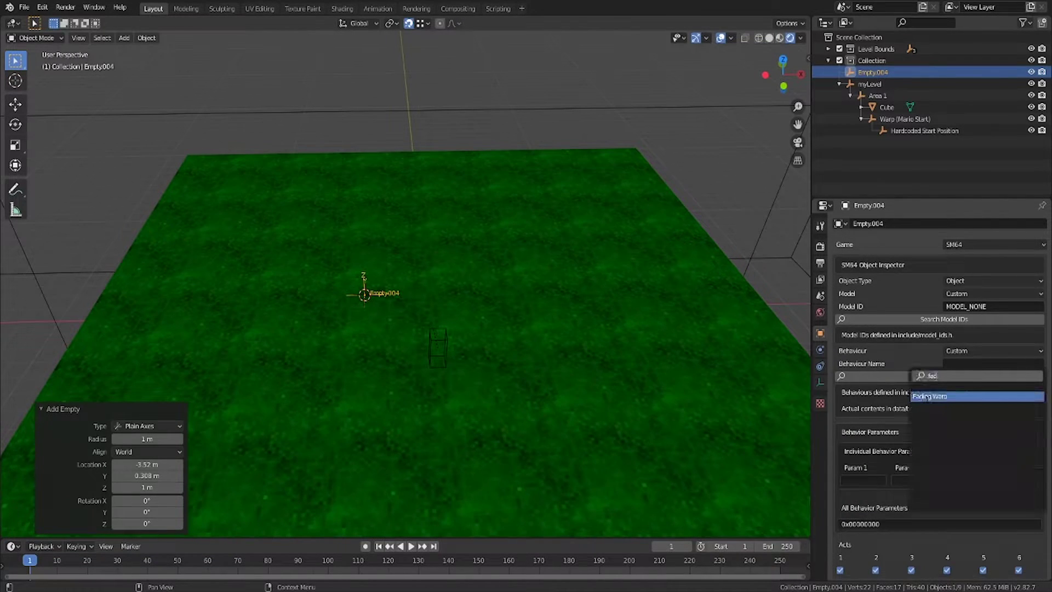
pyautogui.click(929, 396)
# - Set the fading warp's second behaviour parameter to 0x0C
pyautogui.scroll(-4, 905, 369)
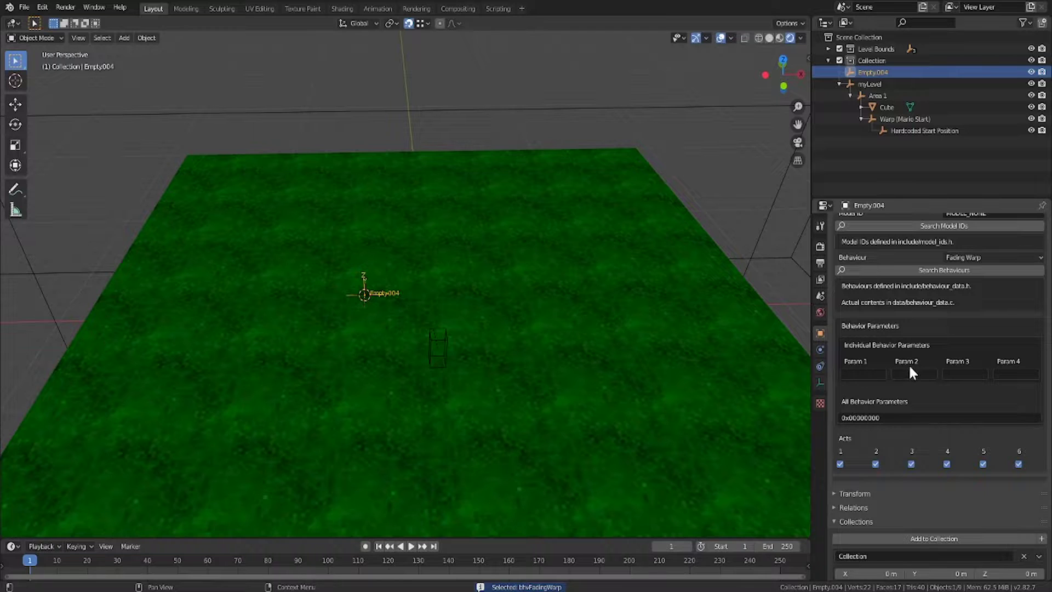
pyautogui.click(910, 372)
pyautogui.write('0x0C')
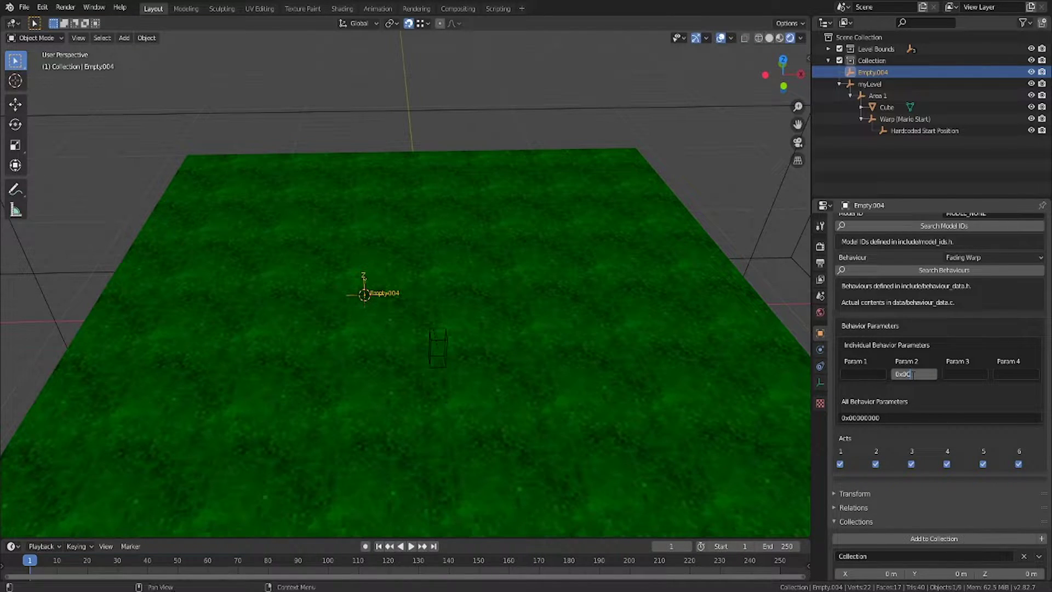
pyautogui.press('Return')
# - Duplicate the warp empty about 7 m along X and set the copy's Param 2 to 0x0D
pyautogui.keyDown('shift'); pyautogui.moveTo(488, 312); pyautogui.dragTo(502, 323, button='middle'); pyautogui.keyUp('shift')
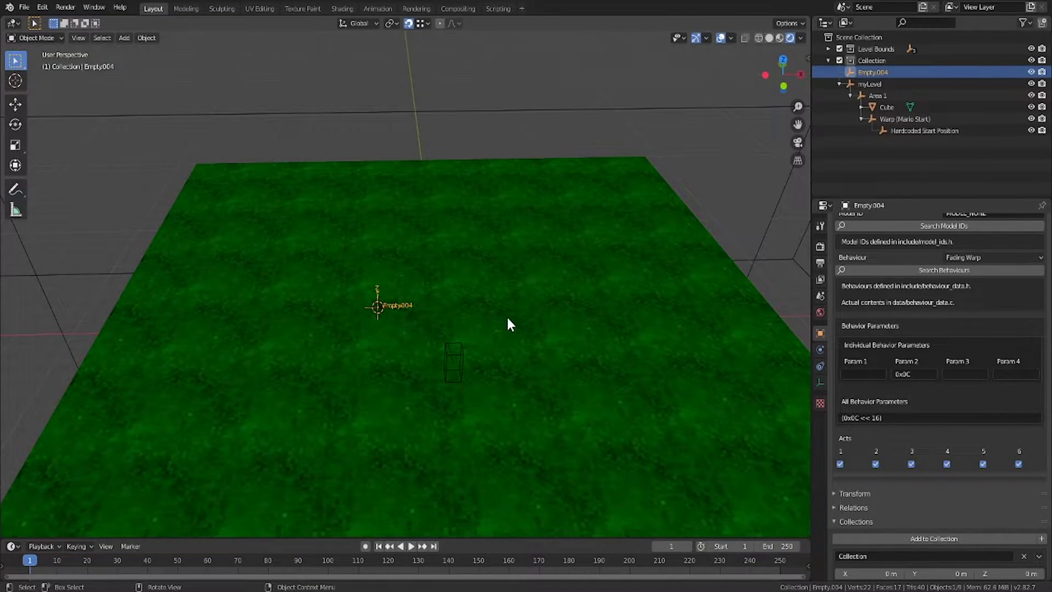
pyautogui.hotkey('shift', 'd')
pyautogui.press('x')
pyautogui.click(638, 325)
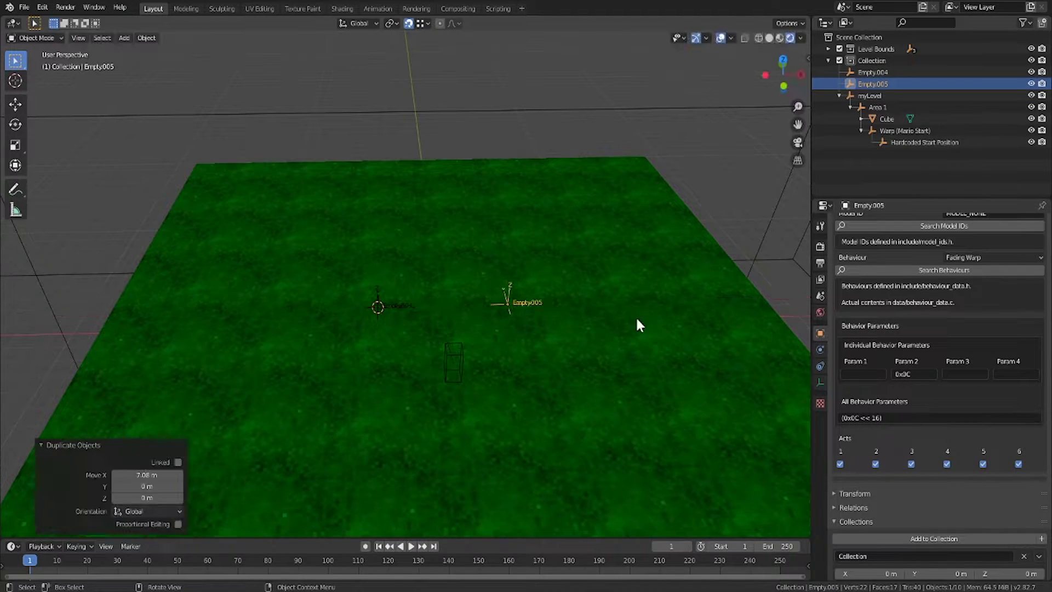
pyautogui.click(926, 375)
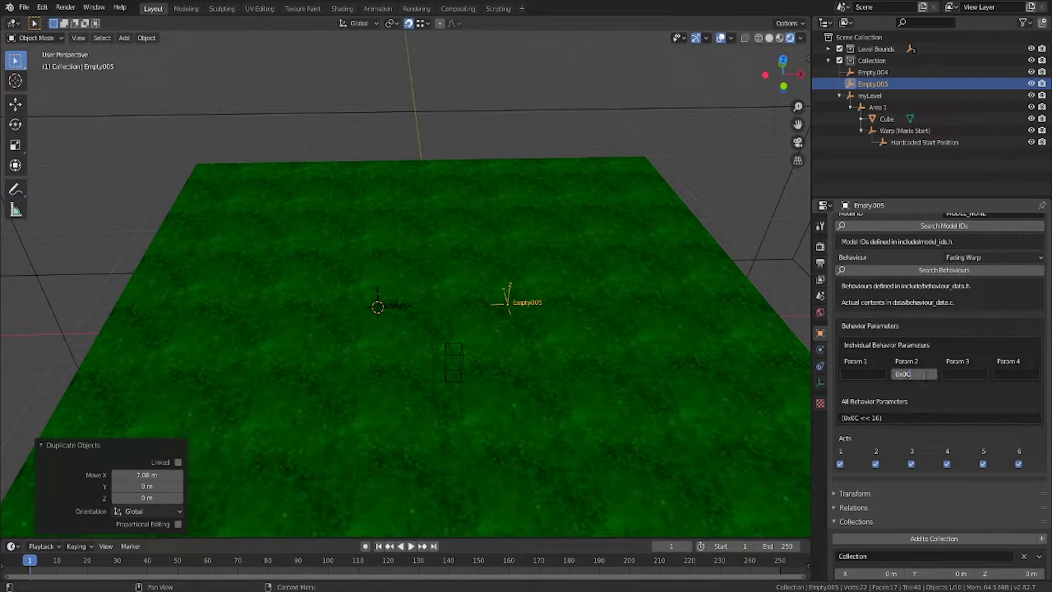
pyautogui.press('BackSpace')
pyautogui.write('D')
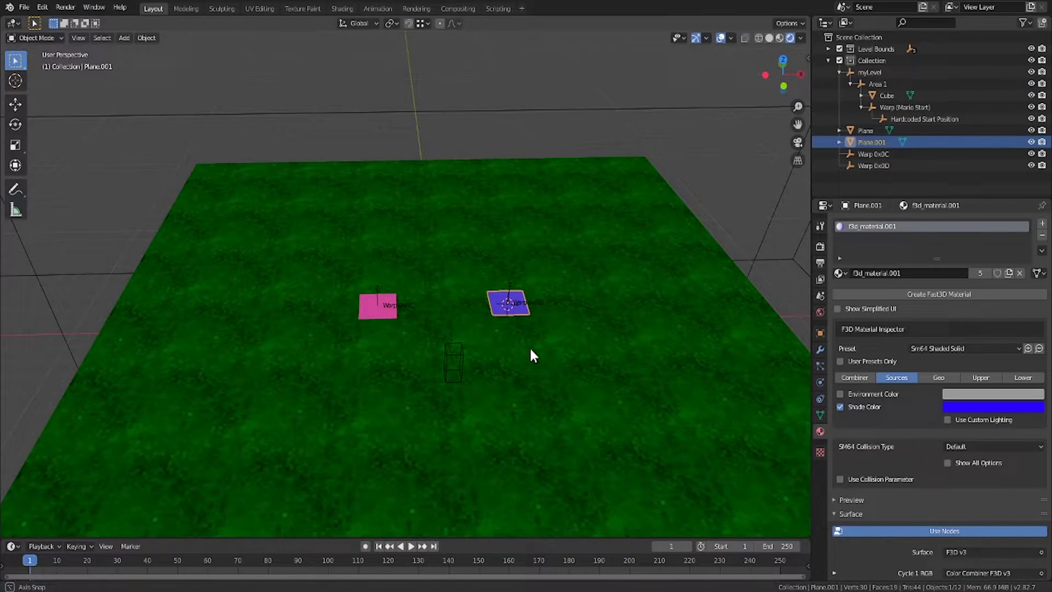
# - Parent both coloured planes and the Warp 0x0C and Warp 0x0D empties to Area 1
pyautogui.moveTo(529, 346); pyautogui.dragTo(525, 329, button='middle')
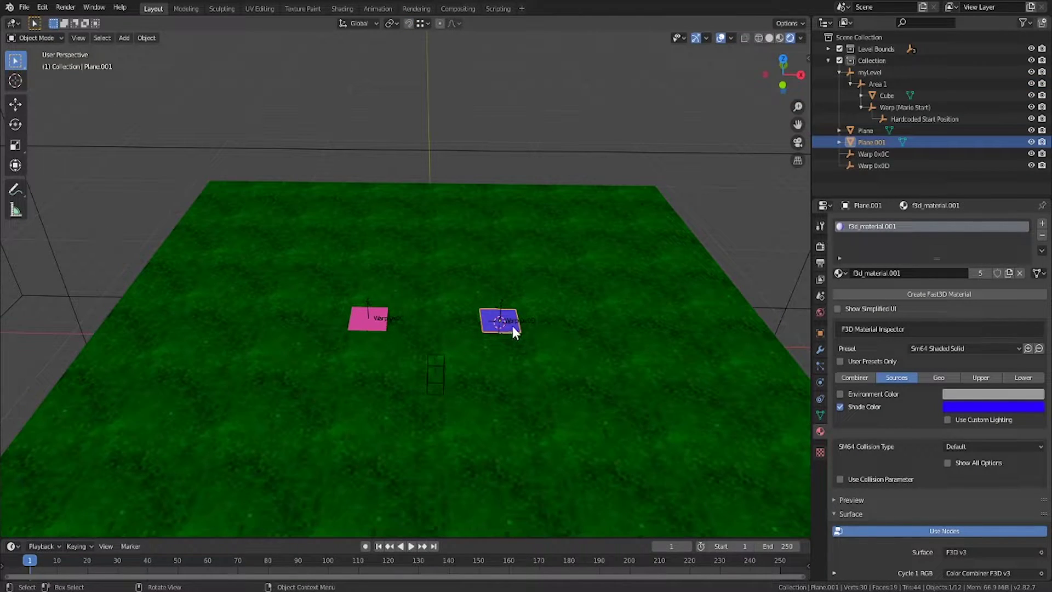
pyautogui.click(867, 132)
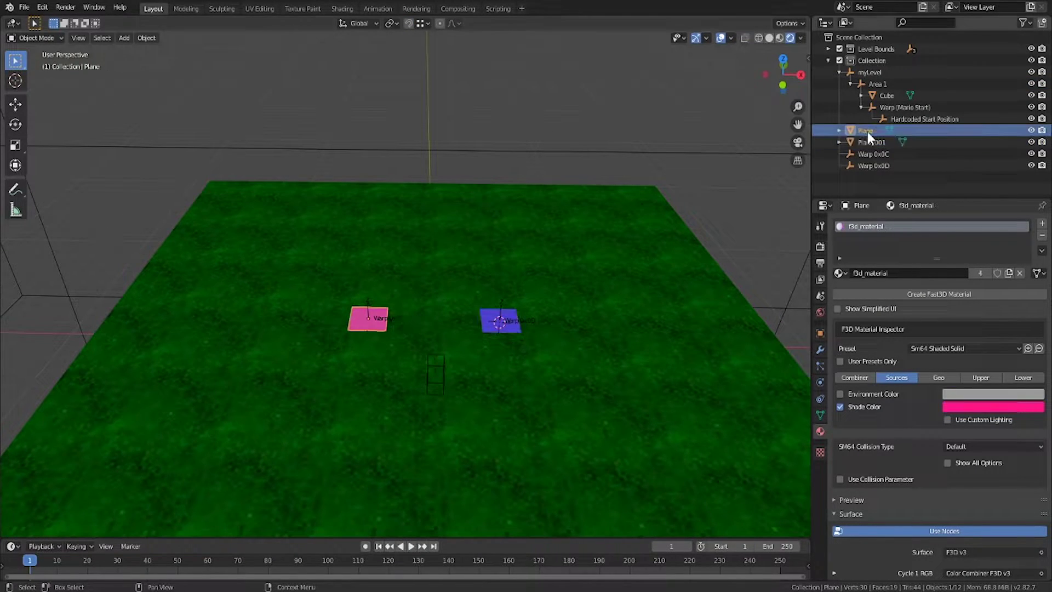
pyautogui.keyDown('shift'); pyautogui.click(868, 162); pyautogui.keyUp('shift')
pyautogui.moveTo(866, 143); pyautogui.dragTo(878, 84)
# - Add two warp nodes to Area 1 with warp IDs 0x0C and 0x0D
pyautogui.click(879, 83)
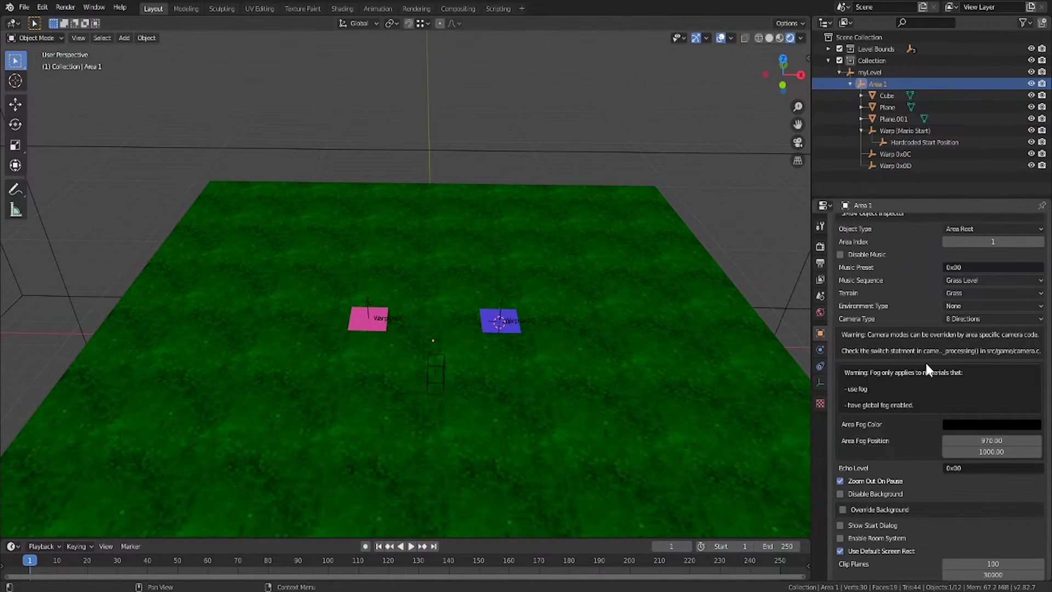
pyautogui.scroll(-10, 940, 338)
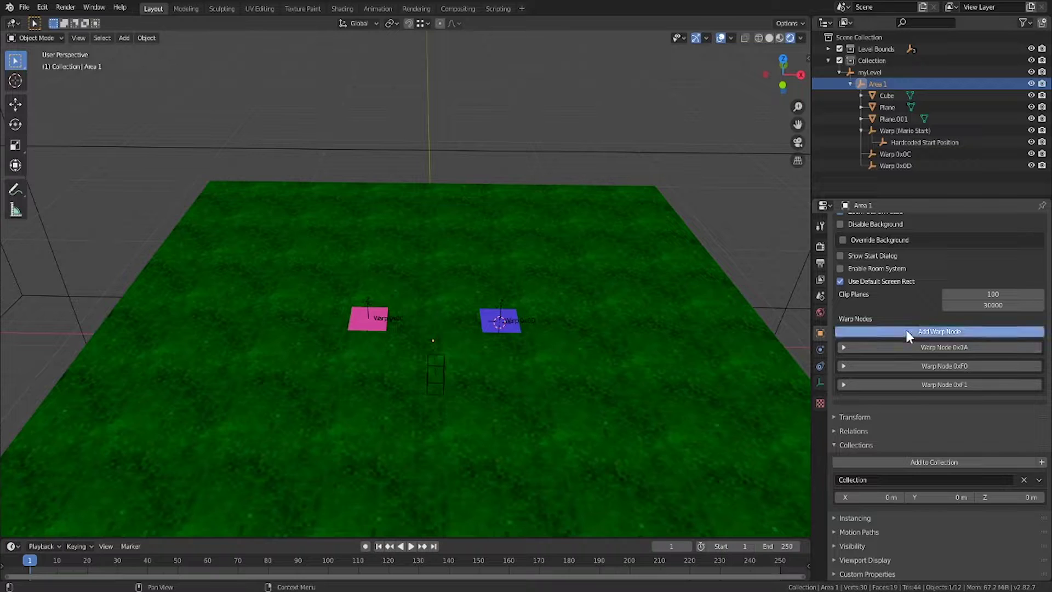
pyautogui.click(906, 331)
pyautogui.click(931, 403)
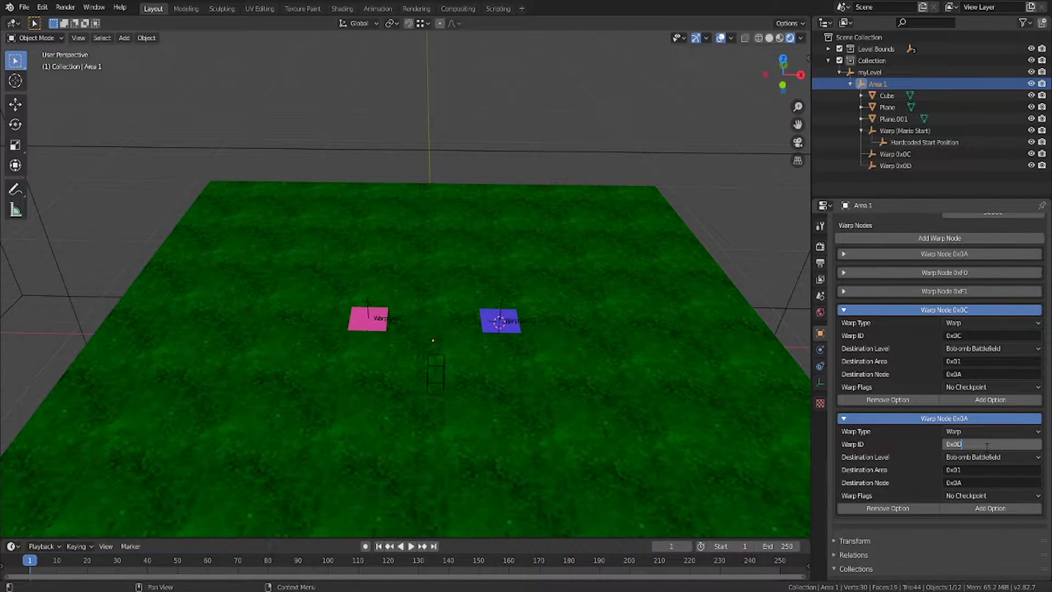
pyautogui.press('Return')
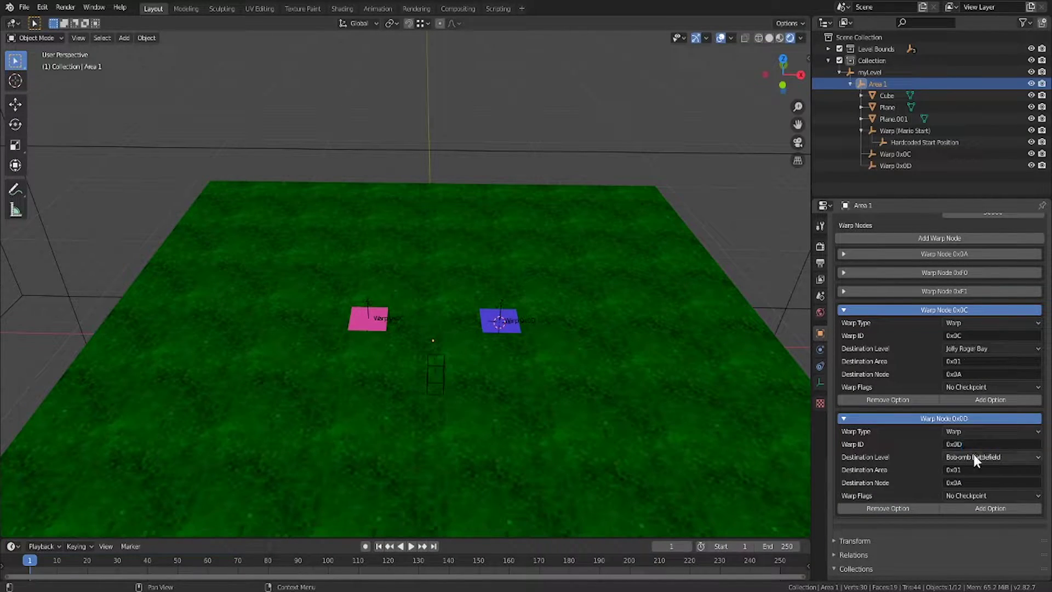
# - Set warp node 0x0D's destination level to Jolly Roger Bay and its destination node to 0x0C
pyautogui.click(974, 456)
pyautogui.click(966, 429)
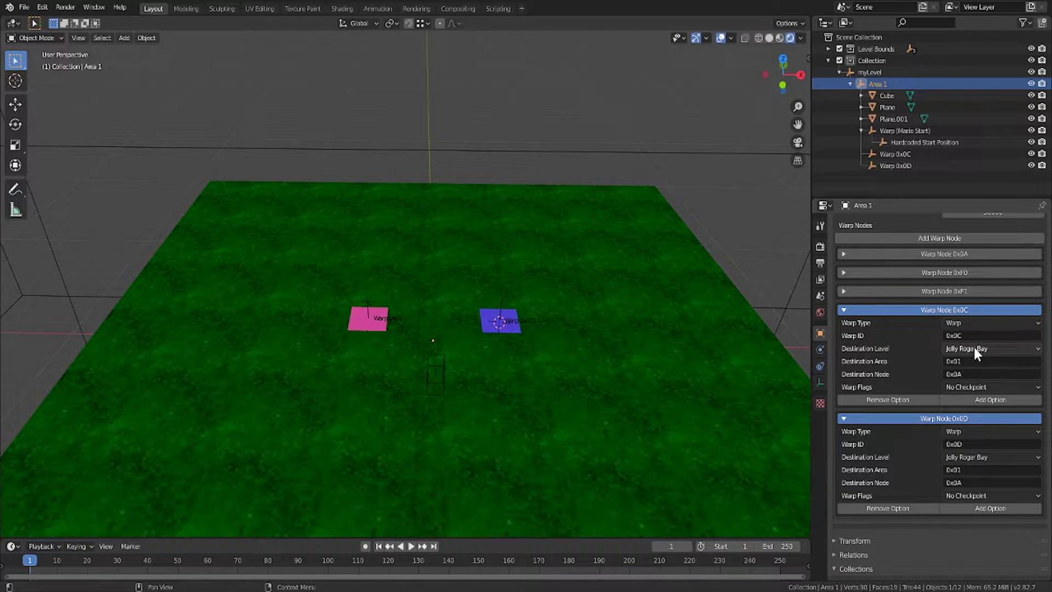
pyautogui.click(970, 482)
pyautogui.press('BackSpace')
pyautogui.write('C')
pyautogui.press('Return')
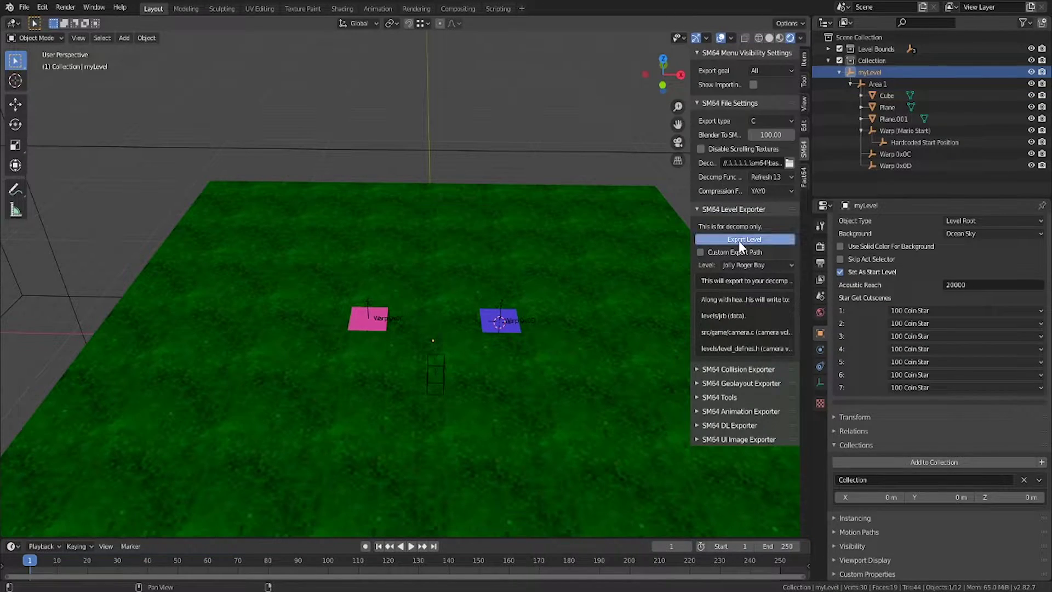
# - Export the level to Jolly Roger Bay, start it in Project64 and walk Mario toward the pink warp
pyautogui.click(740, 240)
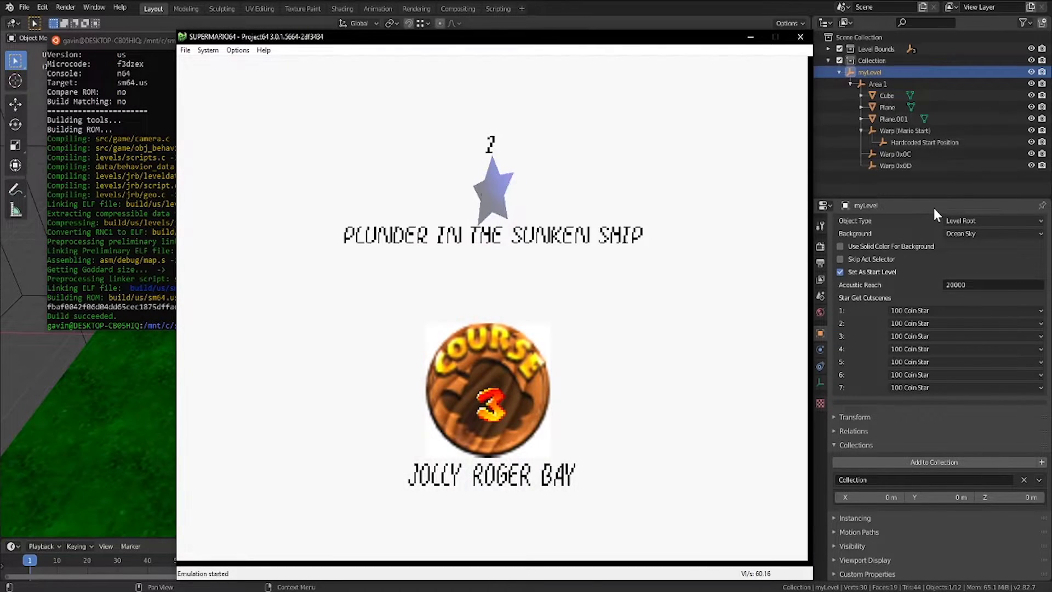
pyautogui.press('Return')
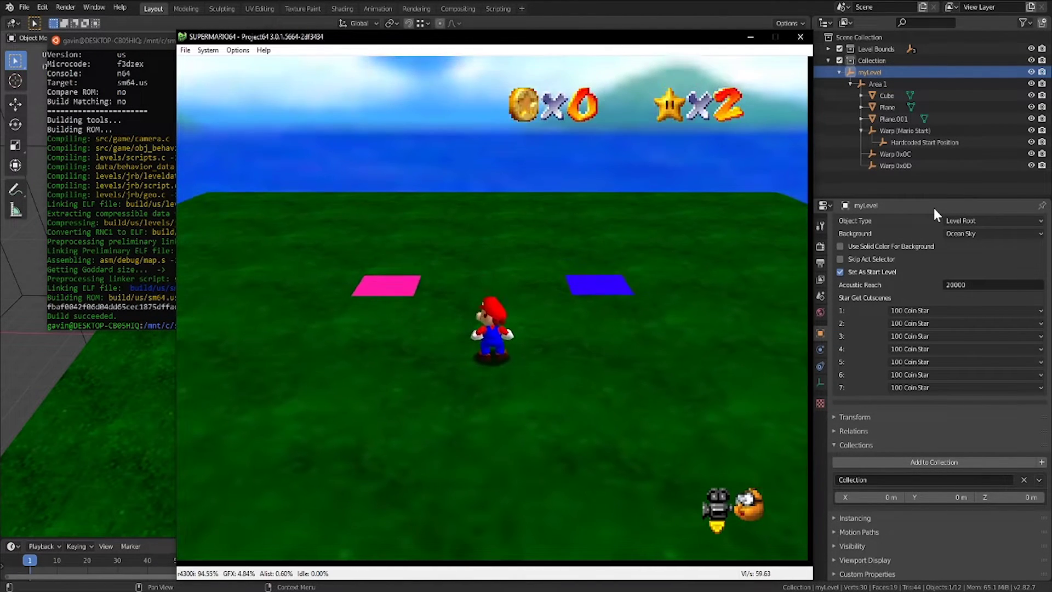
pyautogui.press('Up')
pyautogui.press('Left')
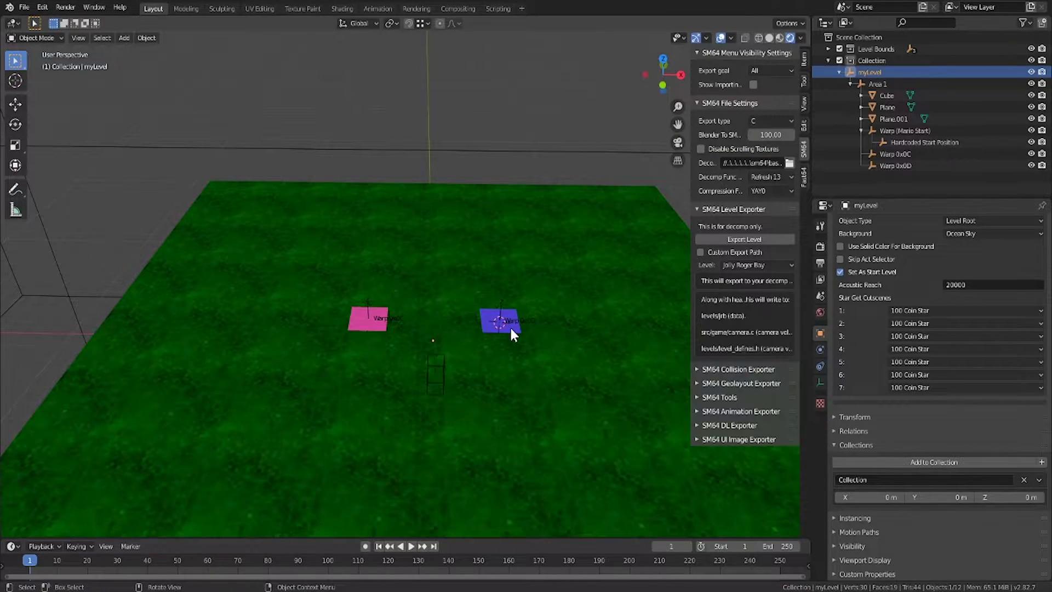
# - Try deleting the blue plane and moving the Warp 0x0D empty along Z
pyautogui.click(505, 326)
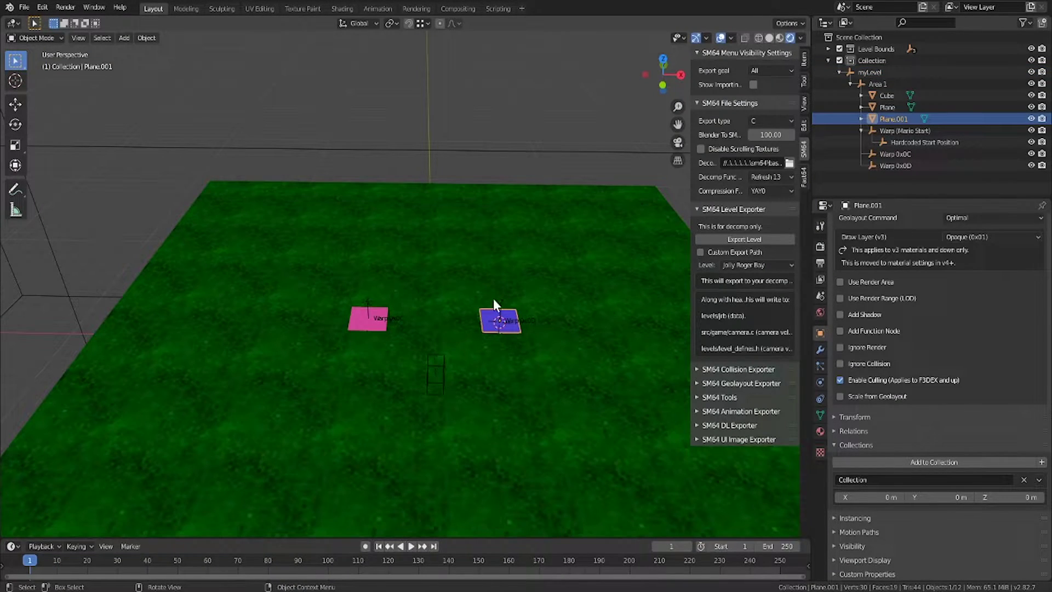
pyautogui.press('x')
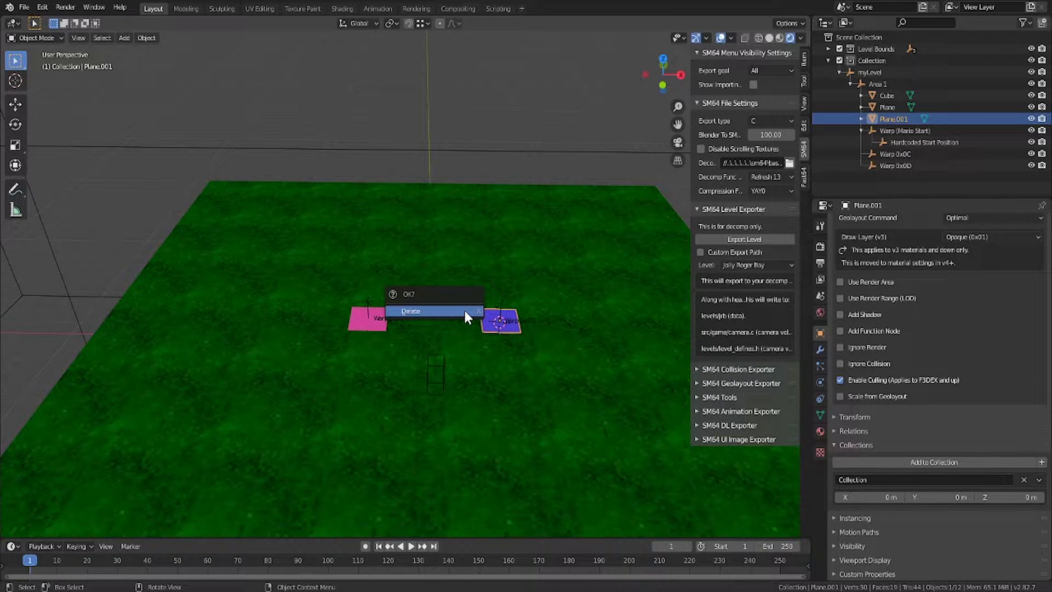
pyautogui.click(464, 317)
pyautogui.click(501, 322)
pyautogui.press('g')
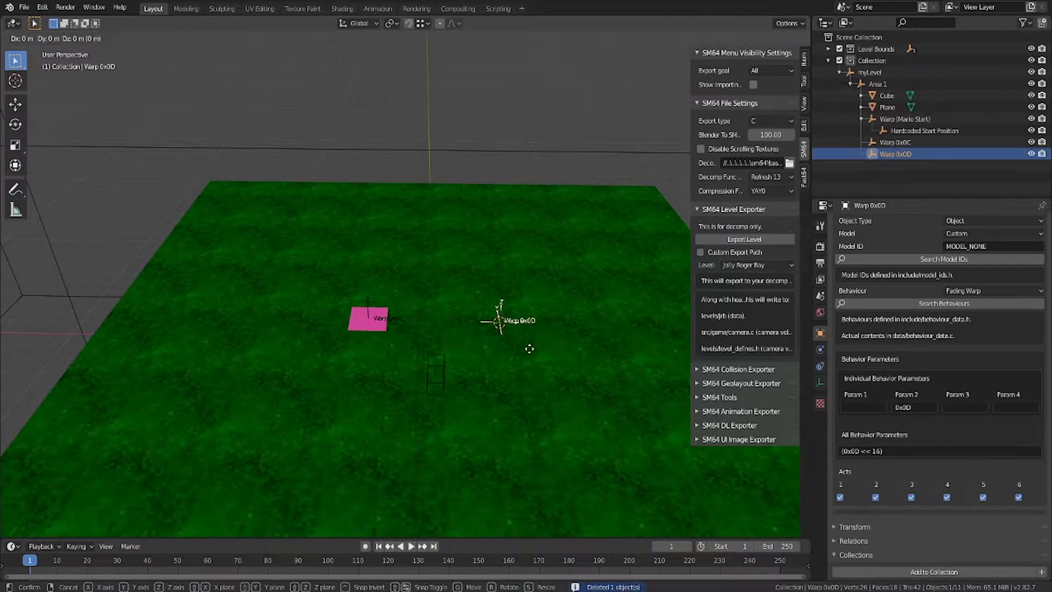
pyautogui.press('z')
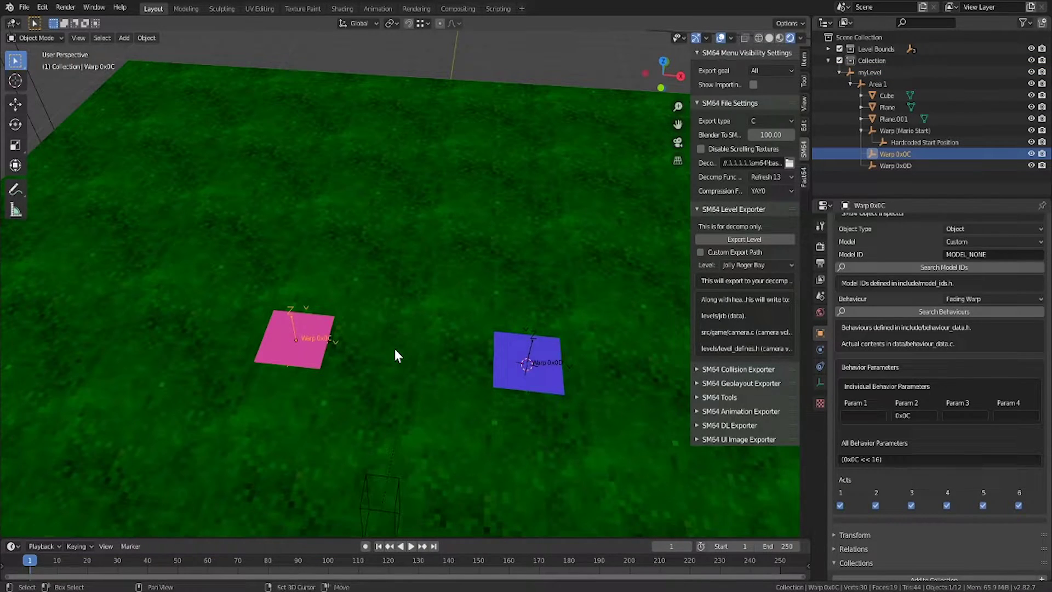
# - Duplicate the Warp 0x0C empty about 8 m along Y and give the copy the Door Warp behaviour
pyautogui.hotkey('shift', 'd')
pyautogui.press('y')
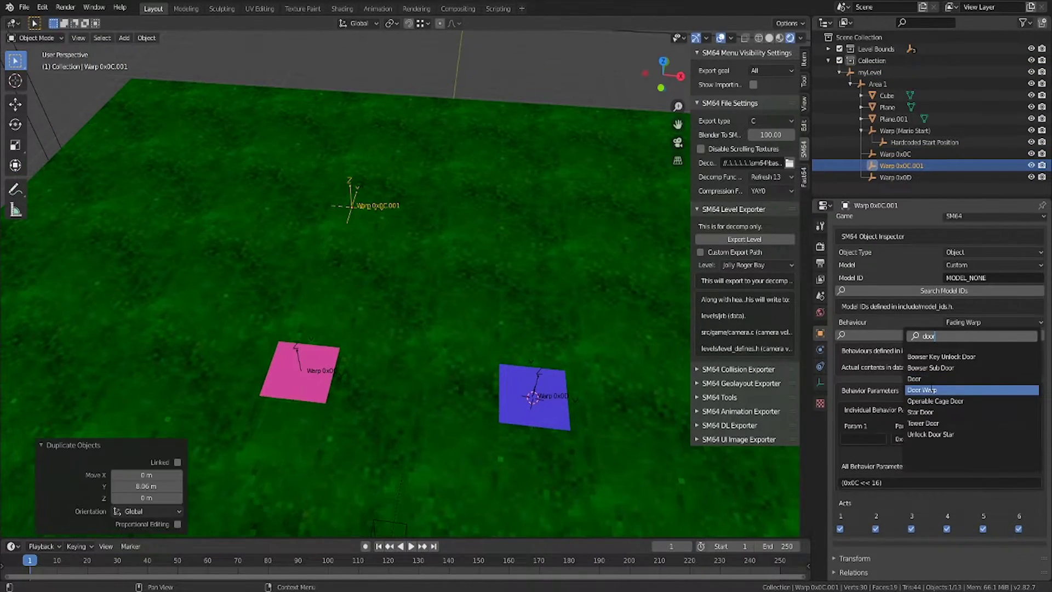
pyautogui.click(930, 389)
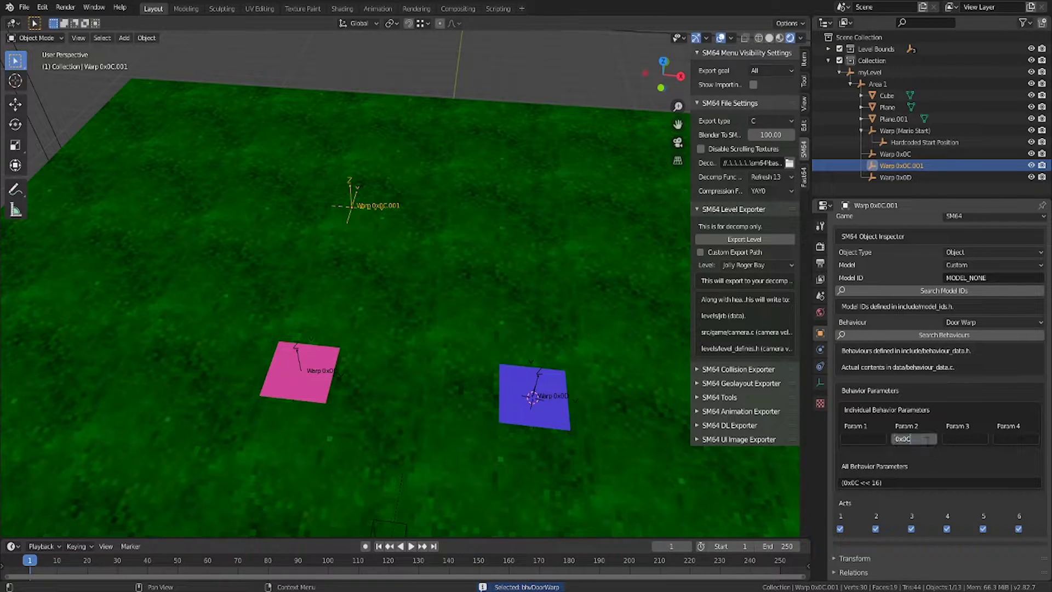
# - Set the door warp copy's Param 2 to 0x0E
pyautogui.press('BackSpace')
pyautogui.write('E')
pyautogui.press('Return')
# - Duplicate the door warp empty along X and open the copy's Param 2 for editing
pyautogui.hotkey('shift', 'd')
pyautogui.press('x')
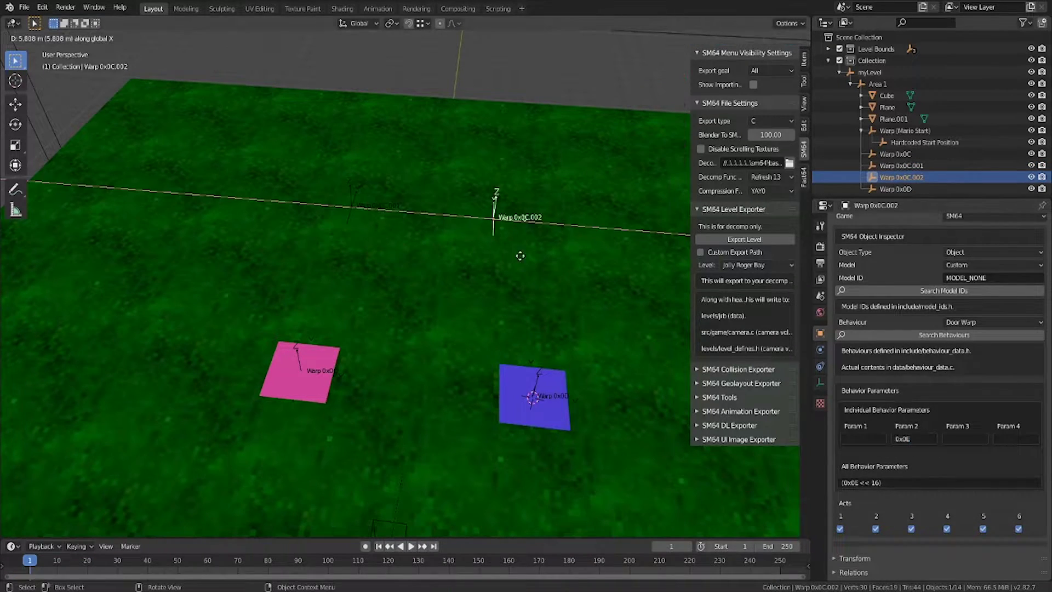
pyautogui.click(548, 263)
pyautogui.click(931, 438)
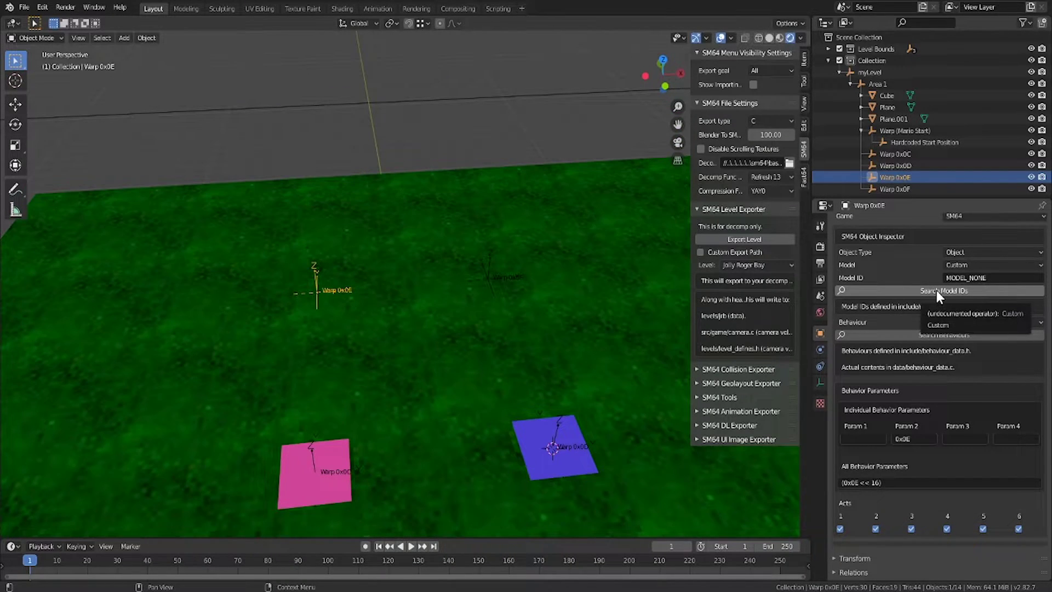
# - Assign the Castle Door 0 Stars model to the Warp 0x0E empty
pyautogui.click(936, 290)
pyautogui.write('door')
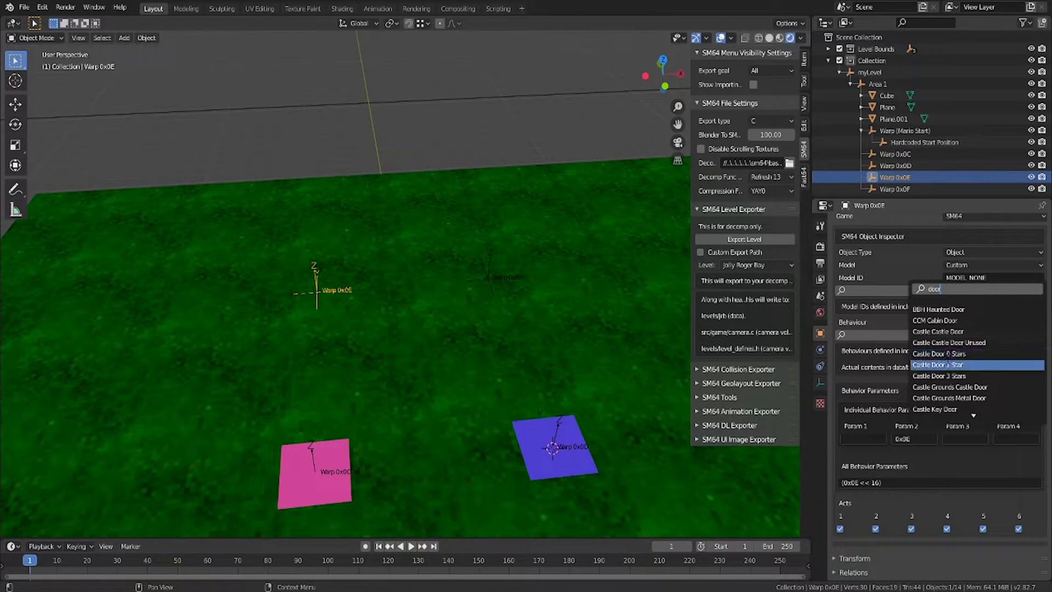
pyautogui.press('Return')
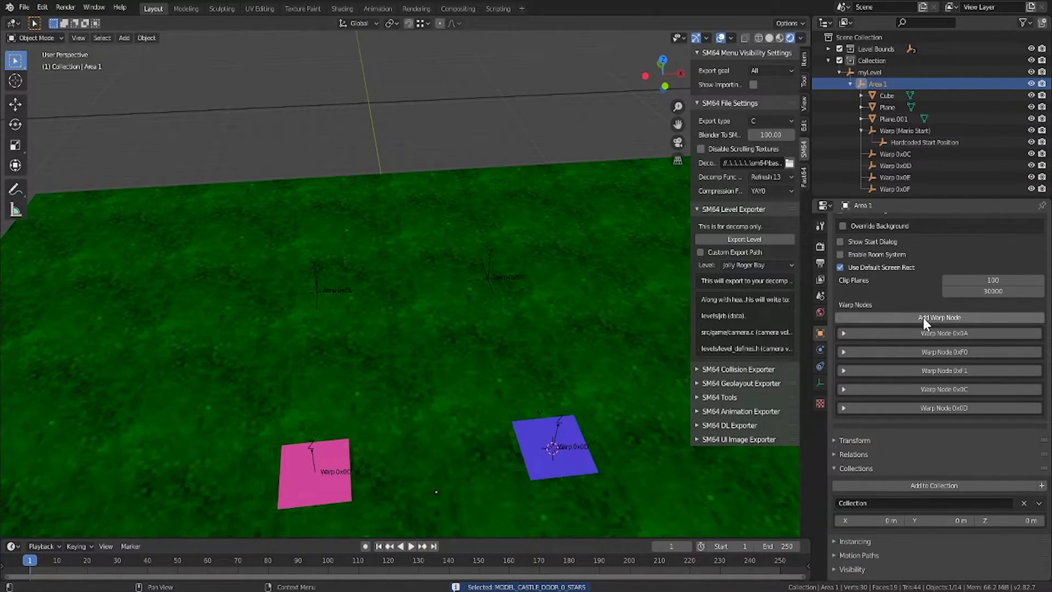
# - Add two more warp nodes to Area 1 and give the first warp ID 0x0E and destination node 0x0F
pyautogui.click(922, 317)
pyautogui.click(949, 370)
pyautogui.click(945, 477)
pyautogui.click(970, 392)
pyautogui.write('0x0E')
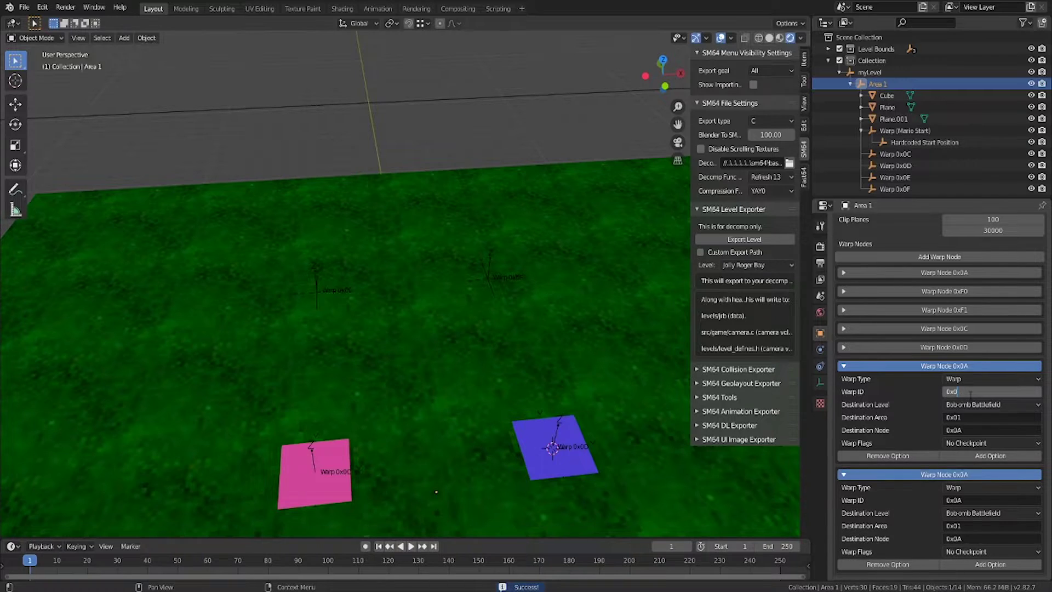
pyautogui.click(969, 431)
pyautogui.write('0x0F')
pyautogui.press('Return')
# - Give the second new node warp ID 0x0F and destination node 0x0E, and set node 0x0E's destination level to Jolly Roger Bay
pyautogui.click(967, 538)
pyautogui.write('0x0E')
pyautogui.press('Return')
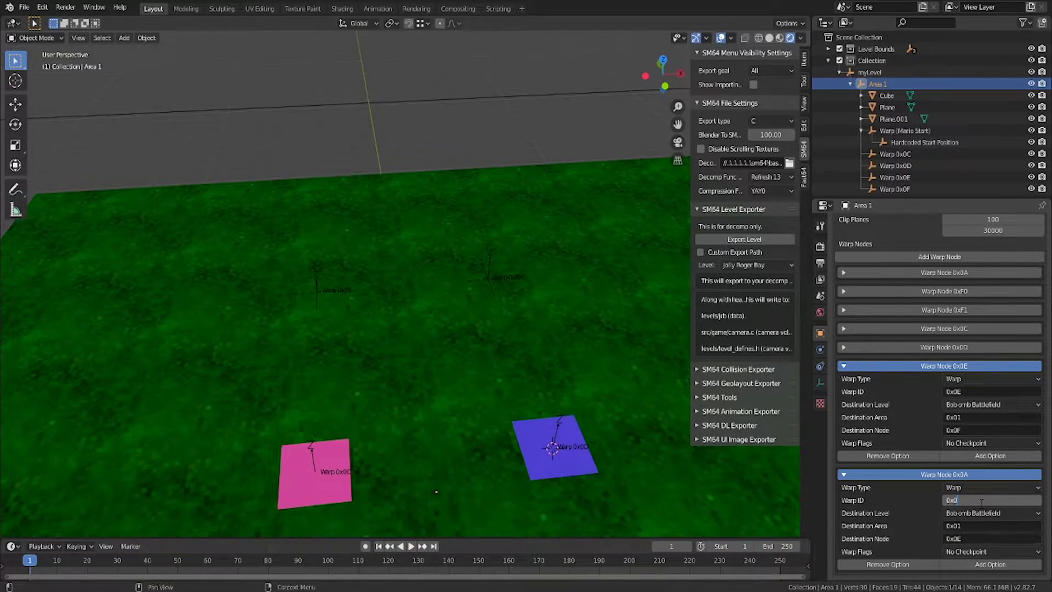
pyautogui.click(959, 500)
pyautogui.write('0x0F')
pyautogui.click(959, 405)
pyautogui.click(953, 378)
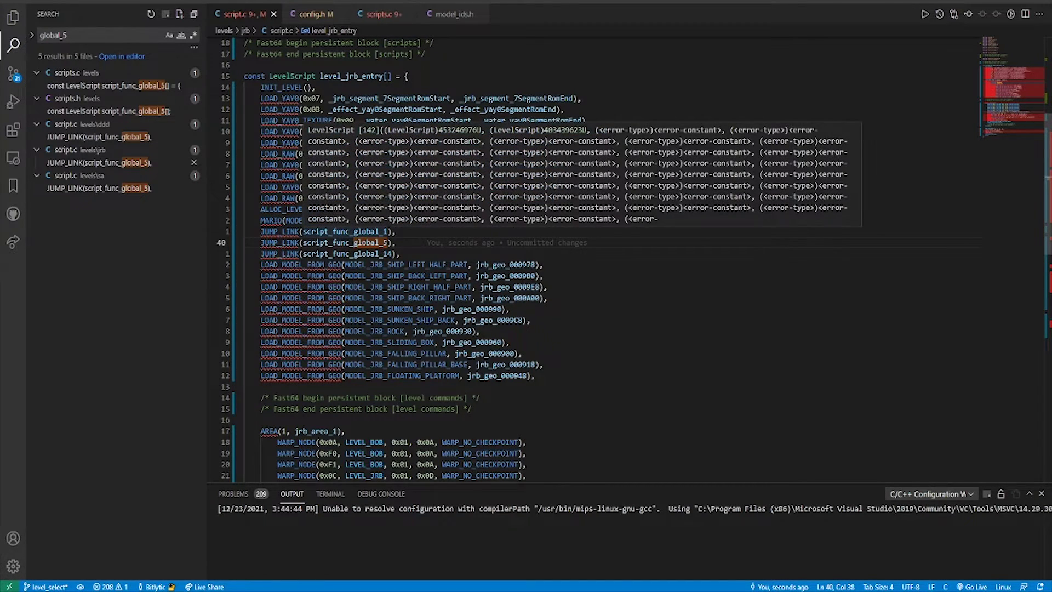
# - Switch to Visual Studio Code and examine the LOAD_MODEL_FROM_GEO lines in the jrb level script
pyautogui.moveTo(243, 264); pyautogui.dragTo(552, 378)
pyautogui.click(554, 379)
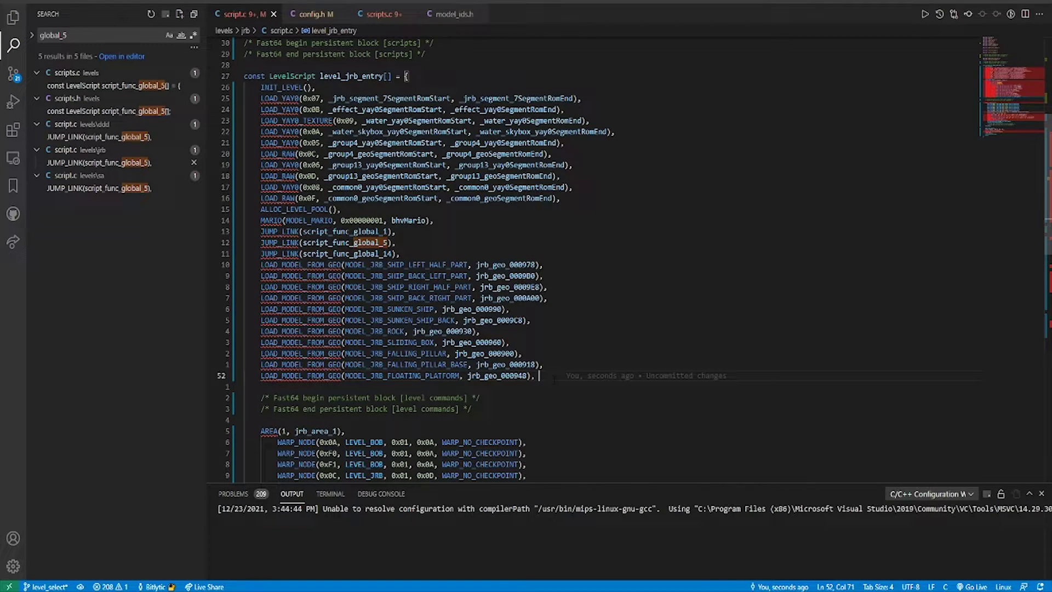
pyautogui.click(547, 264)
pyautogui.click(546, 275)
# - Go to the model definitions in model_ids.h and look up the ID value of MODEL_CASTLE_DOOR_0_STARS
pyautogui.keyDown('ctrl'); pyautogui.click(411, 343); pyautogui.keyUp('ctrl')
pyautogui.scroll(2, 413, 162)
pyautogui.scroll(14, 414, 162)
pyautogui.moveTo(1008, 122); pyautogui.dragTo(1004, 83)
pyautogui.moveTo(277, 295); pyautogui.dragTo(460, 295)
pyautogui.click(450, 295)
pyautogui.doubleClick(450, 295)
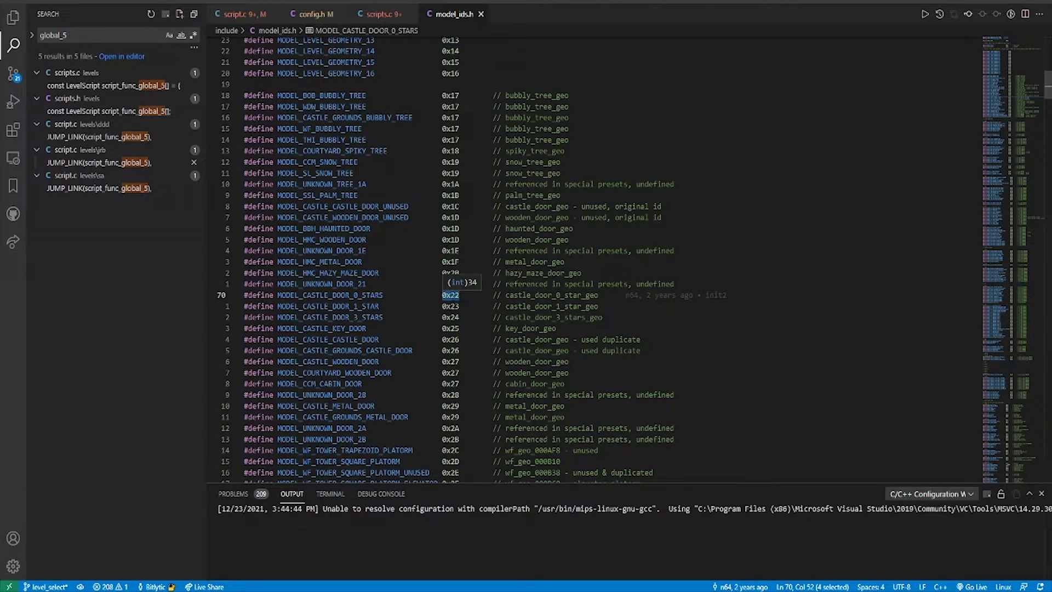
# - Find the wooden door definitions in model_ids.h and look up the ID value of MODEL_CASTLE_WOODEN_DOOR
pyautogui.scroll(-2, 450, 295)
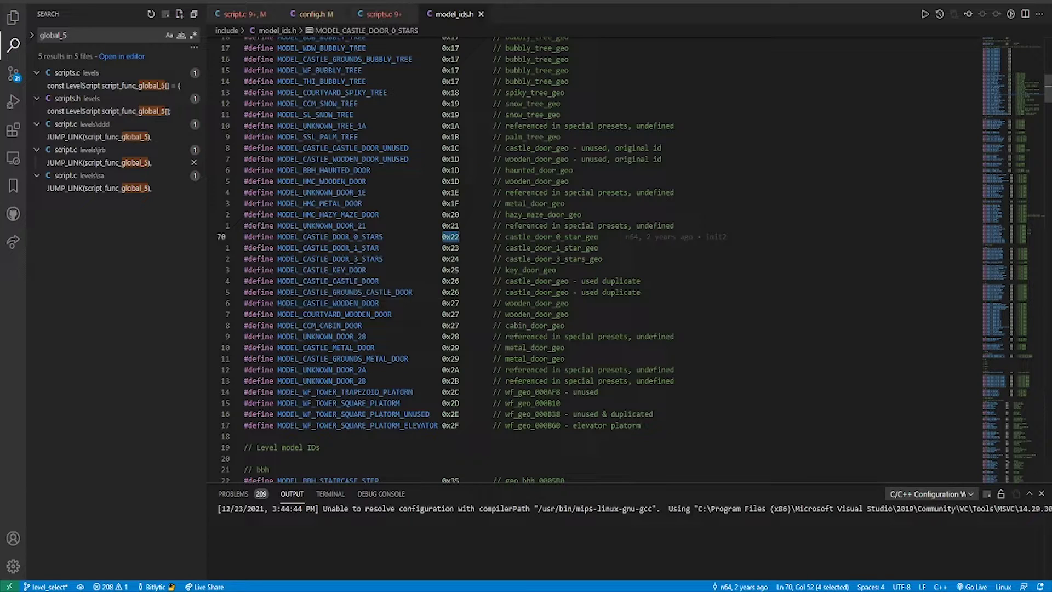
pyautogui.click(389, 314)
pyautogui.moveTo(302, 314); pyautogui.dragTo(392, 314)
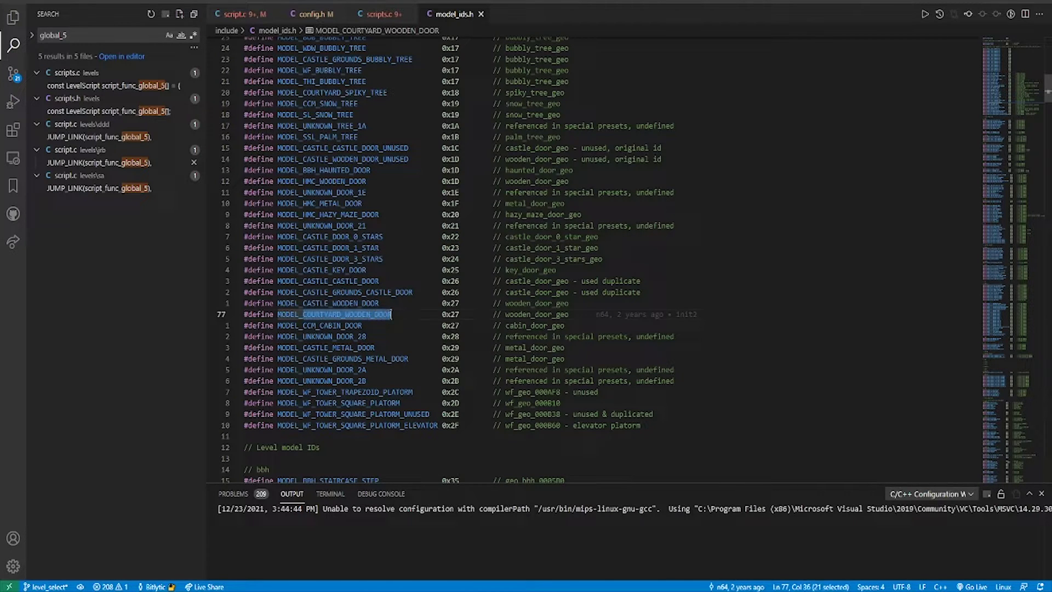
pyautogui.doubleClick(451, 303)
pyautogui.moveTo(450, 303)
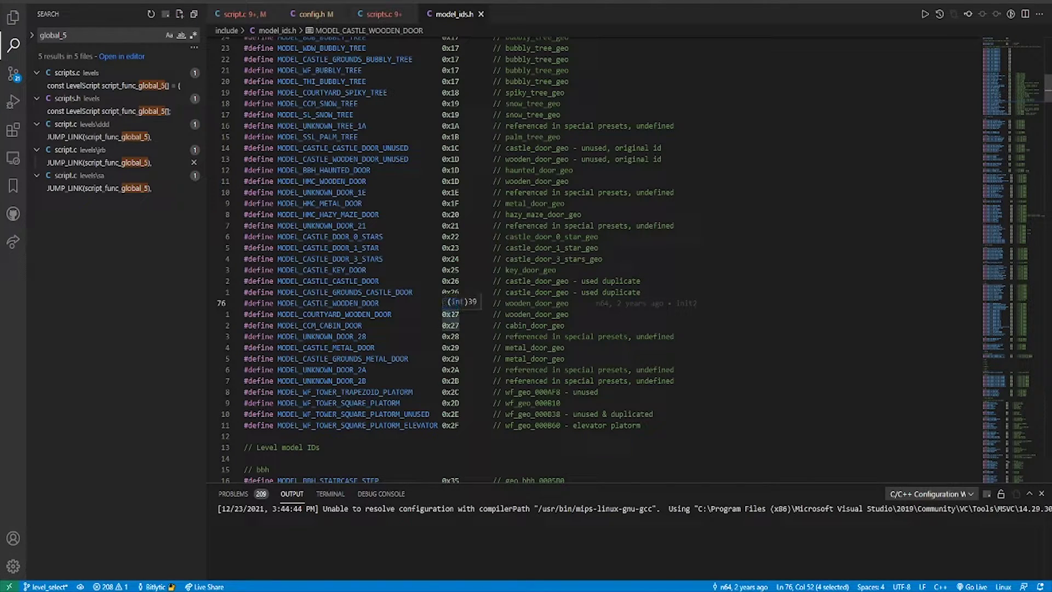
# - Define MODEL_JRB_WOODEN_DOOR as 0x30 with the comment wooden_door_geo below the WF tower platform models, and save model_ids.h
pyautogui.click(459, 314)
pyautogui.press('BackSpace')
pyautogui.write('8')
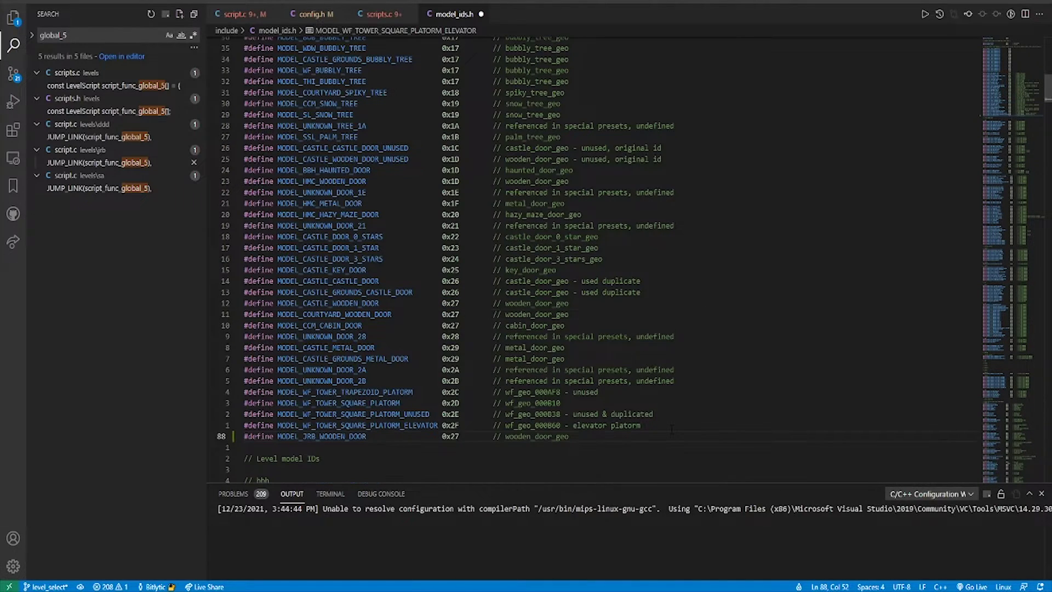
pyautogui.press('BackSpace')
pyautogui.press('BackSpace')
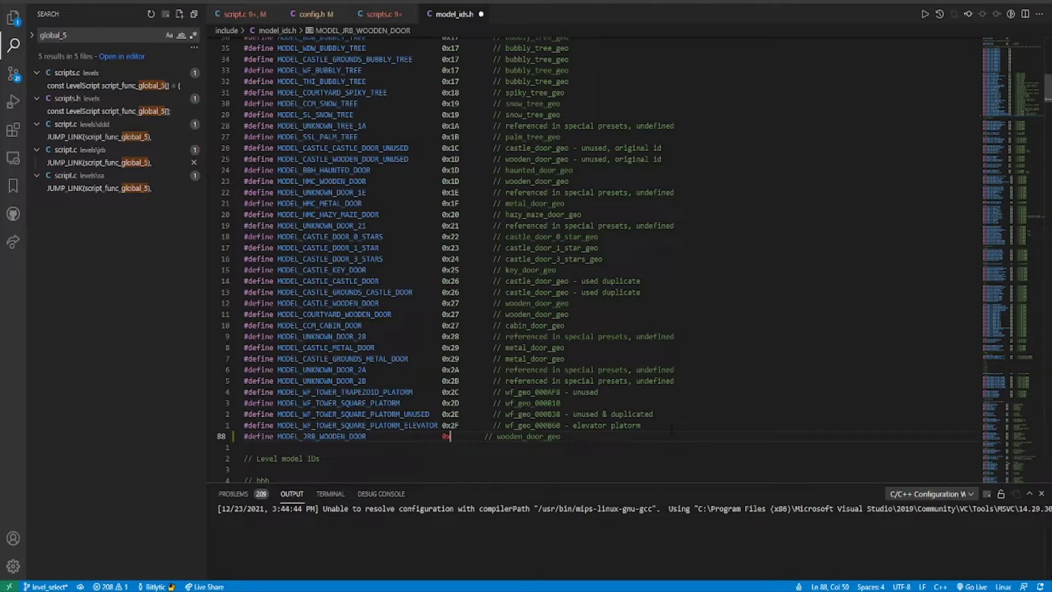
pyautogui.write('30')
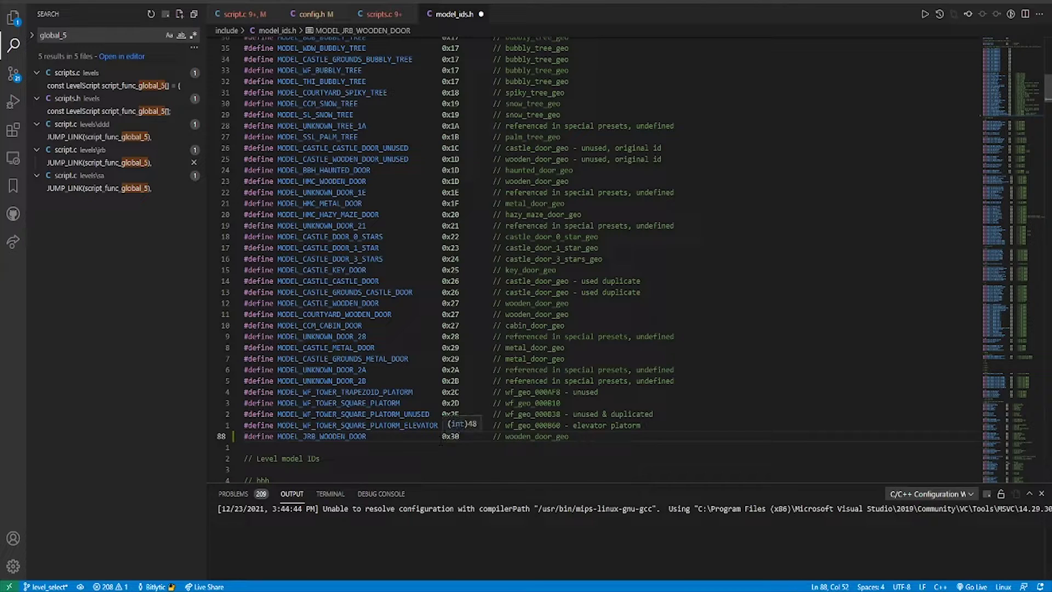
pyautogui.moveTo(442, 437); pyautogui.dragTo(459, 436)
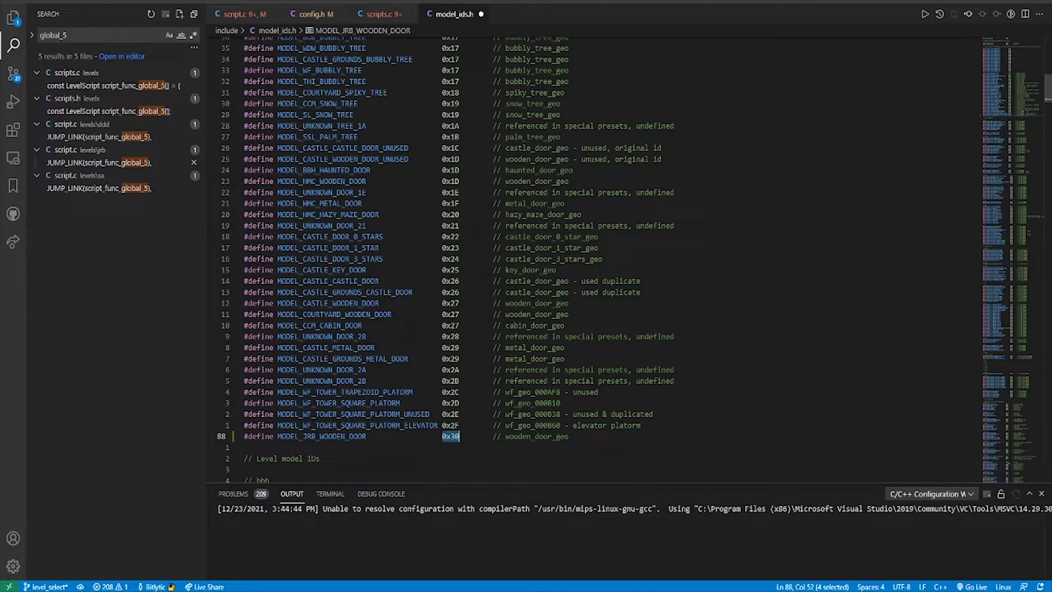
pyautogui.hotkey('ctrl', 's')
# - Return to the jrb level script and examine its script_func_global JUMP_LINK lines, searching the project for global_5
pyautogui.hotkey('ctrl', 'Tab')
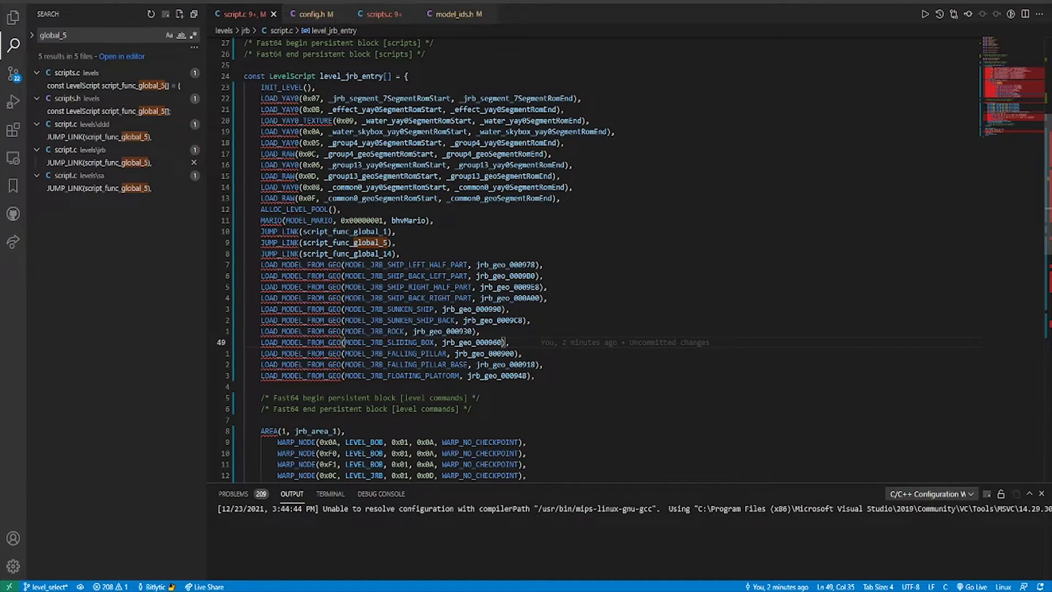
pyautogui.click(438, 254)
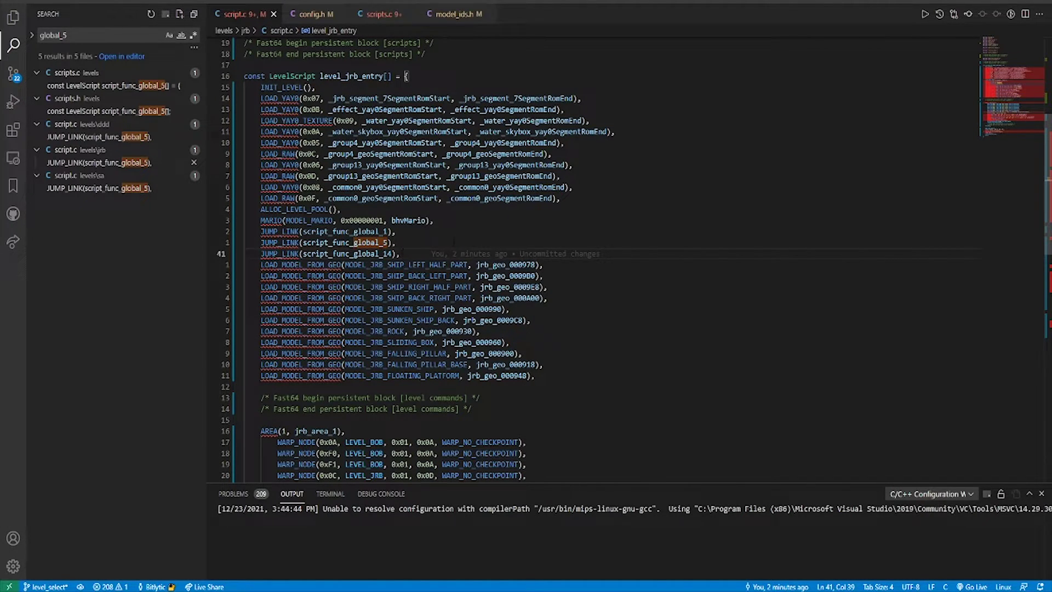
pyautogui.keyDown('ctrl'); pyautogui.click(351, 232); pyautogui.keyUp('ctrl')
pyautogui.click(623, 389)
pyautogui.hotkey('ctrl', 'Tab')
pyautogui.moveTo(350, 231); pyautogui.dragTo(388, 242)
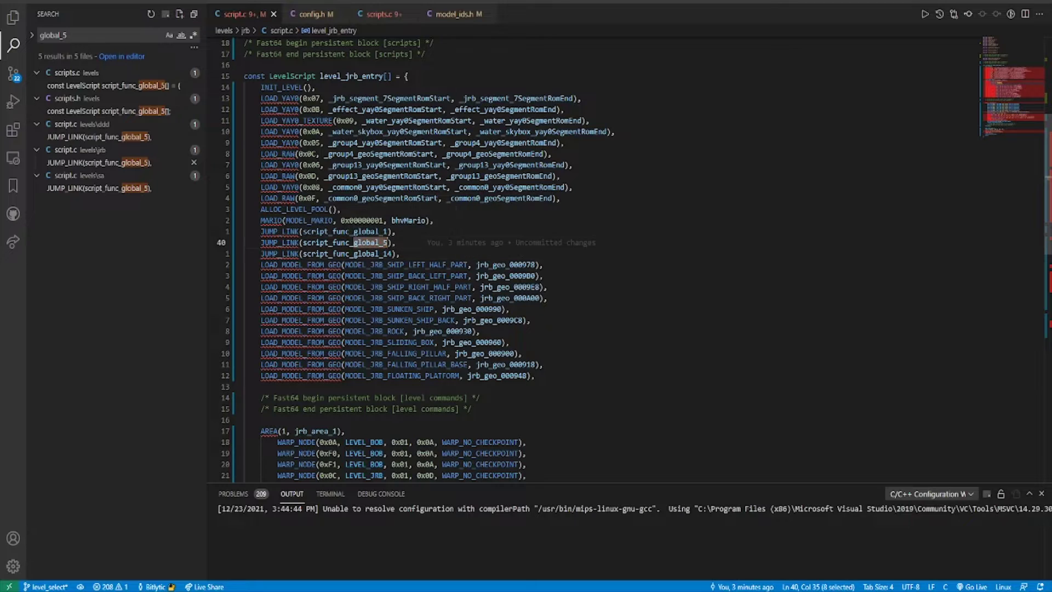
pyautogui.hotkey('ctrl', 'shift', 'f')
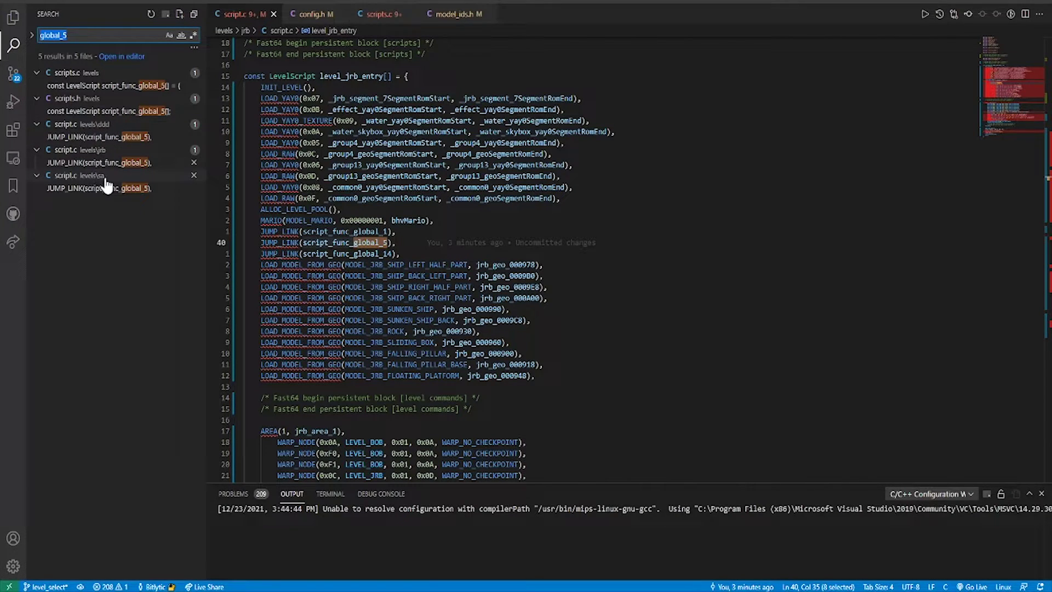
pyautogui.click(411, 253)
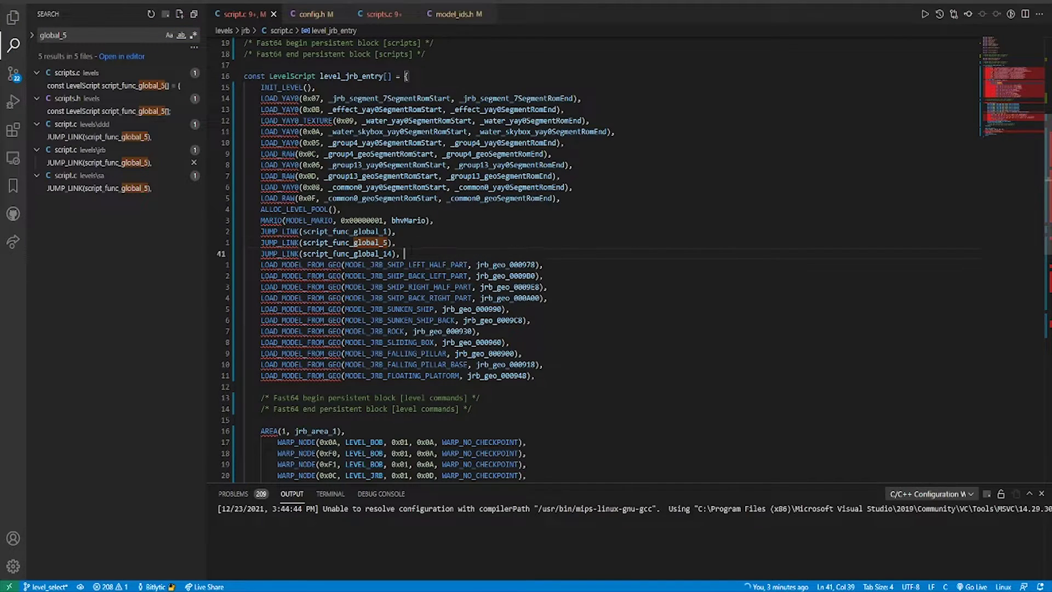
pyautogui.moveTo(375, 243)
# - Add the line LOAD_MODEL_FROM_GEO(MODEL_JRB_WOODEN_DOOR, wooden_door_geo), below the floating platform's load line in the jrb script
pyautogui.click(539, 376)
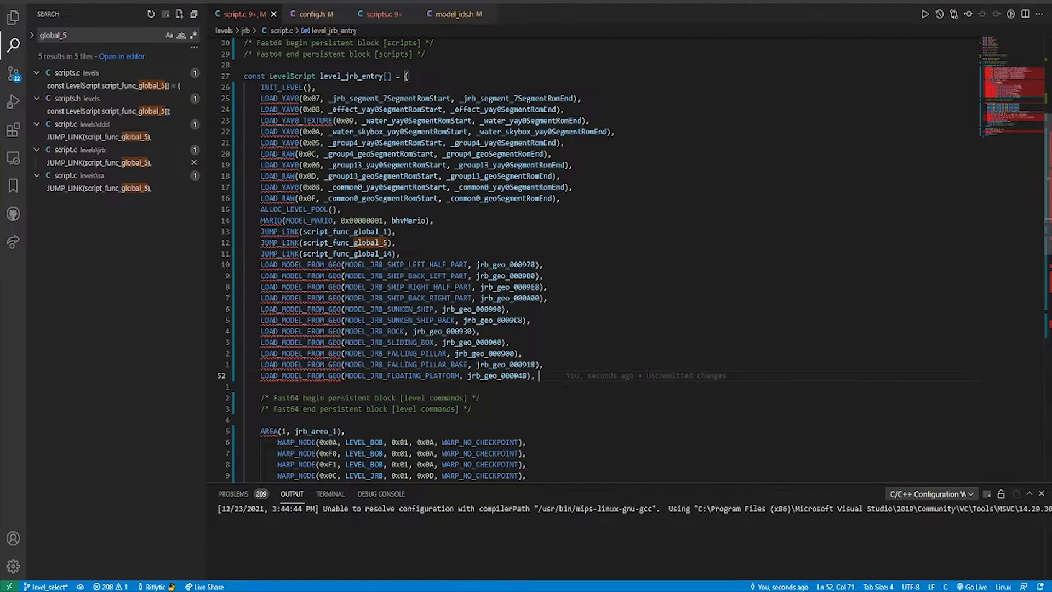
pyautogui.click(258, 385)
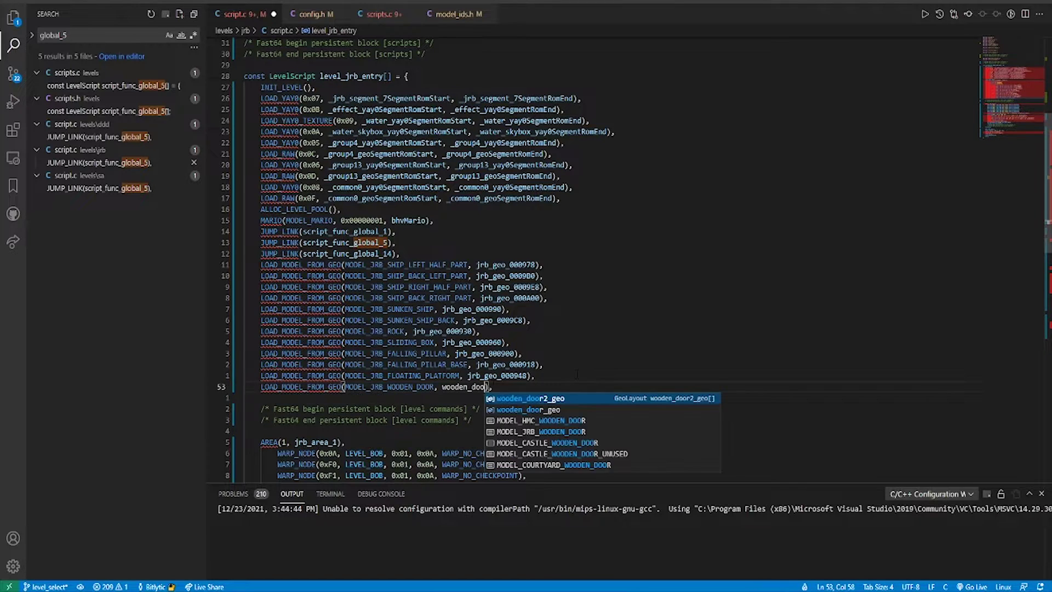
pyautogui.write('_geo),')
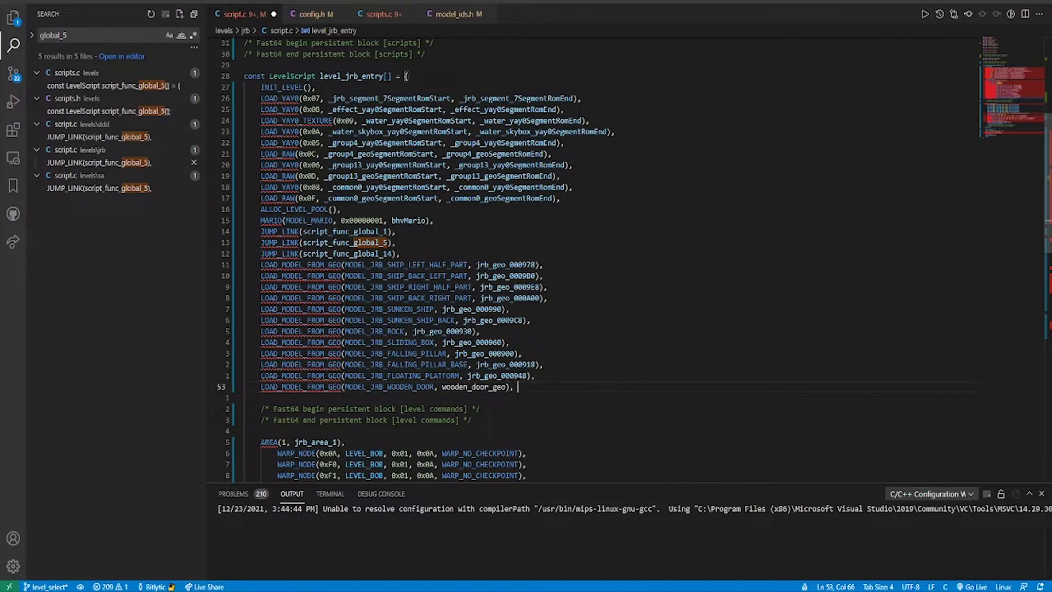
# - Switch to Blender and give Warp 0x0E a Custom model with the model ID MODEL_JRB_WOODEN_DOOR
pyautogui.hotkey('alt', 'Tab')
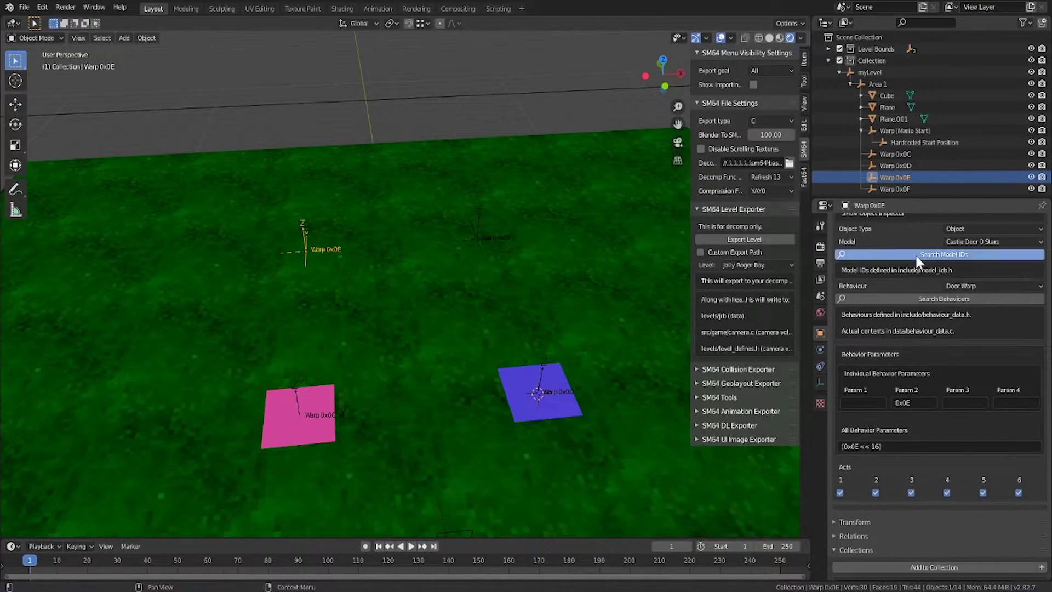
pyautogui.click(917, 258)
pyautogui.click(936, 276)
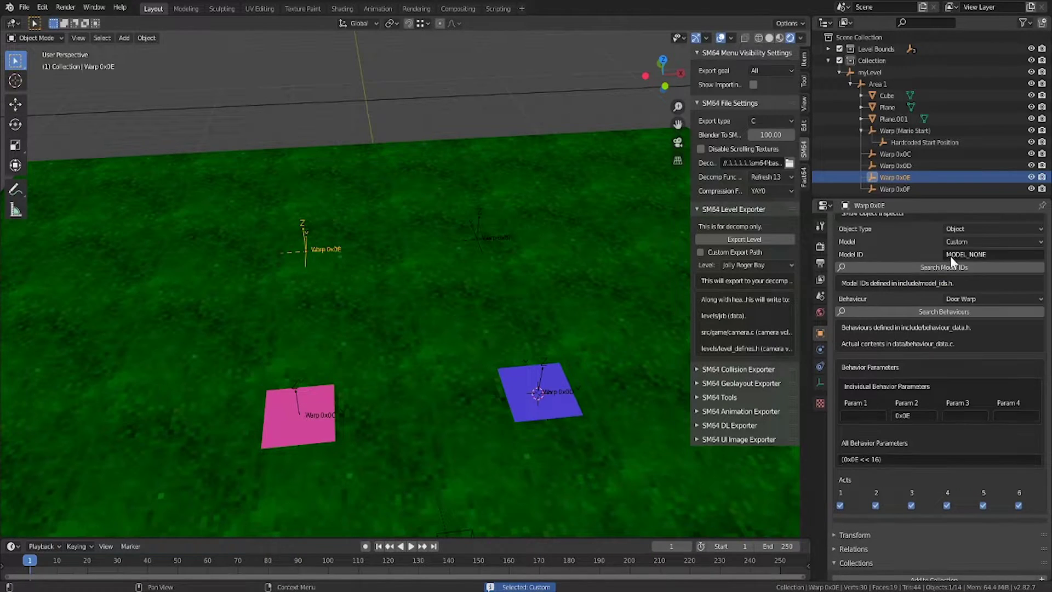
pyautogui.click(979, 254)
pyautogui.write('MODEL_JRB_WOODEN_DOOR')
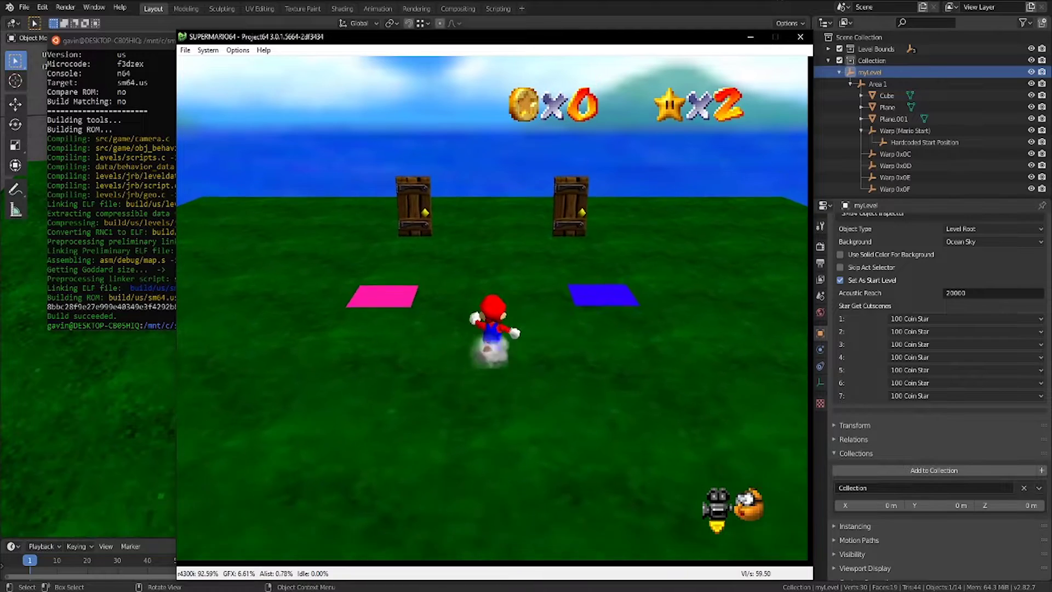
# - Test the door warps in Project64 by walking Mario to the wooden door behind the pink square and through it
pyautogui.press('Up')
pyautogui.press('Left')
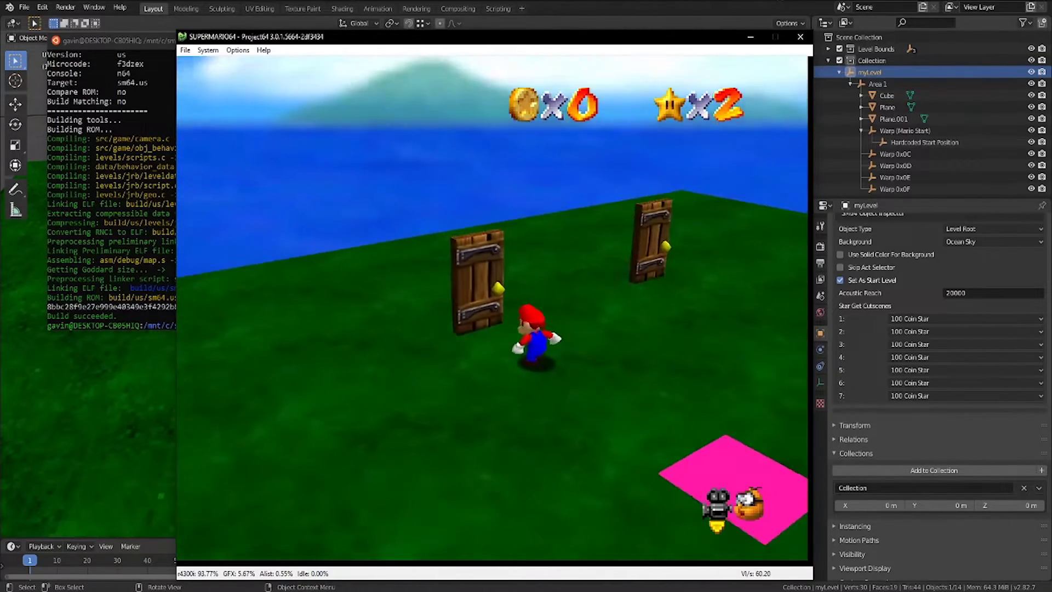
pyautogui.press('Up')
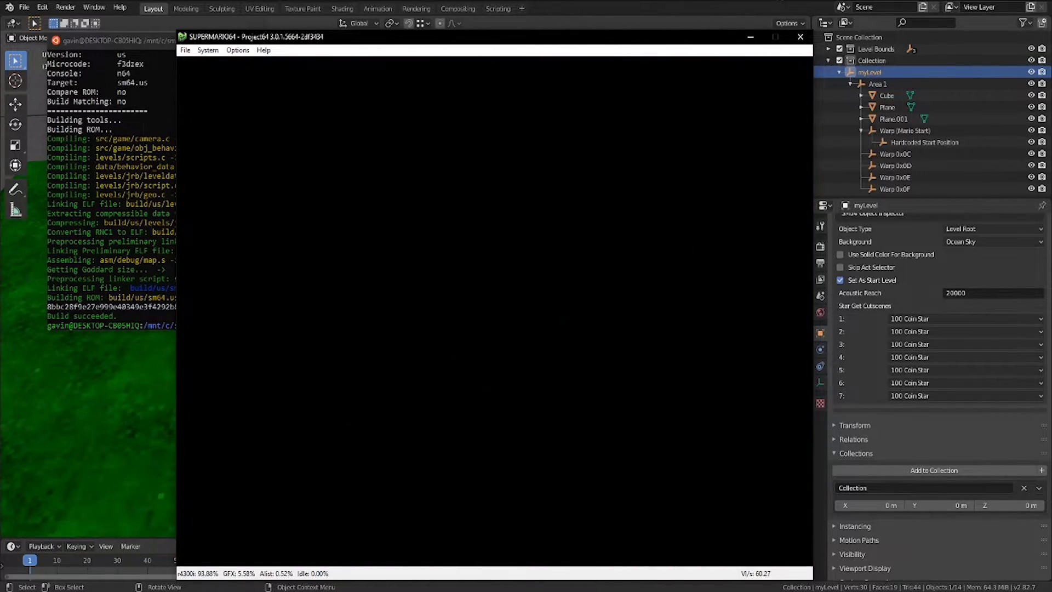
pyautogui.press('Up')
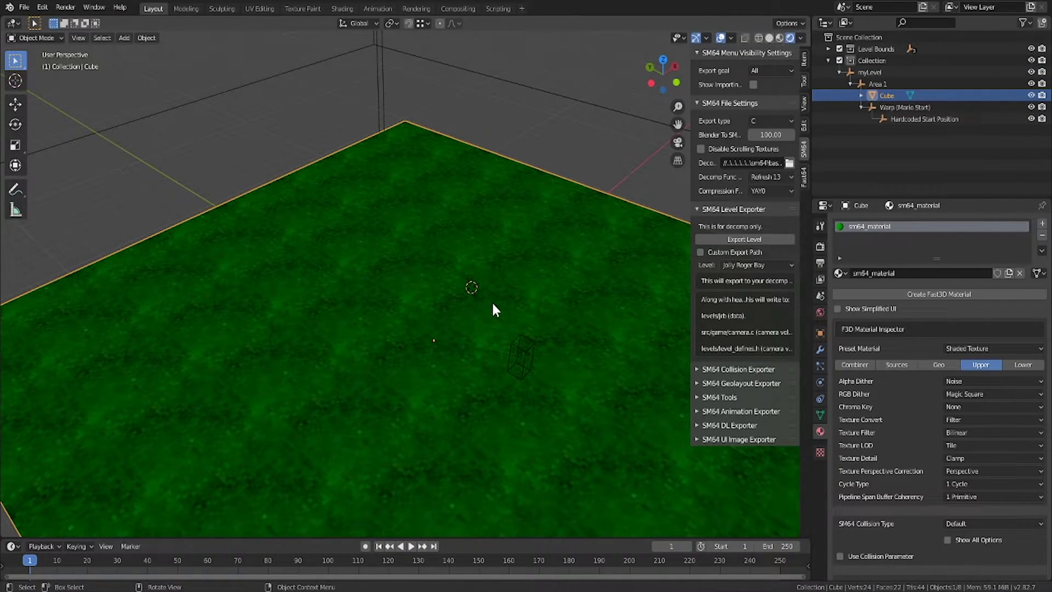
# - Assign a shaded solid material named instant_warp_0 to the middle face along the ground cube's far edge
pyautogui.press('n')
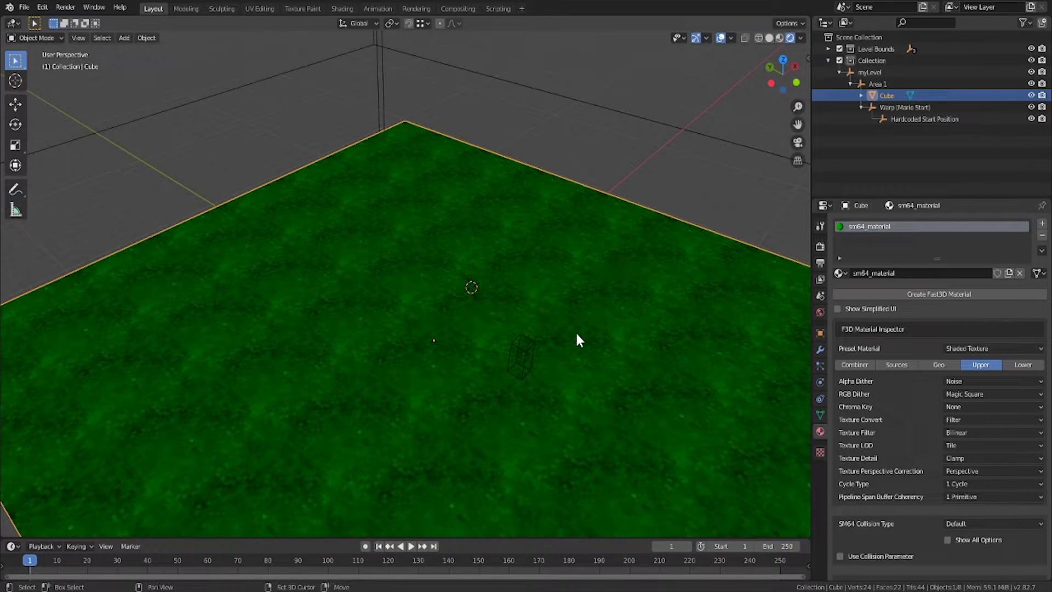
pyautogui.moveTo(583, 340); pyautogui.dragTo(573, 328, button='middle')
pyautogui.press('Tab')
pyautogui.moveTo(526, 268); pyautogui.dragTo(413, 284, button='middle')
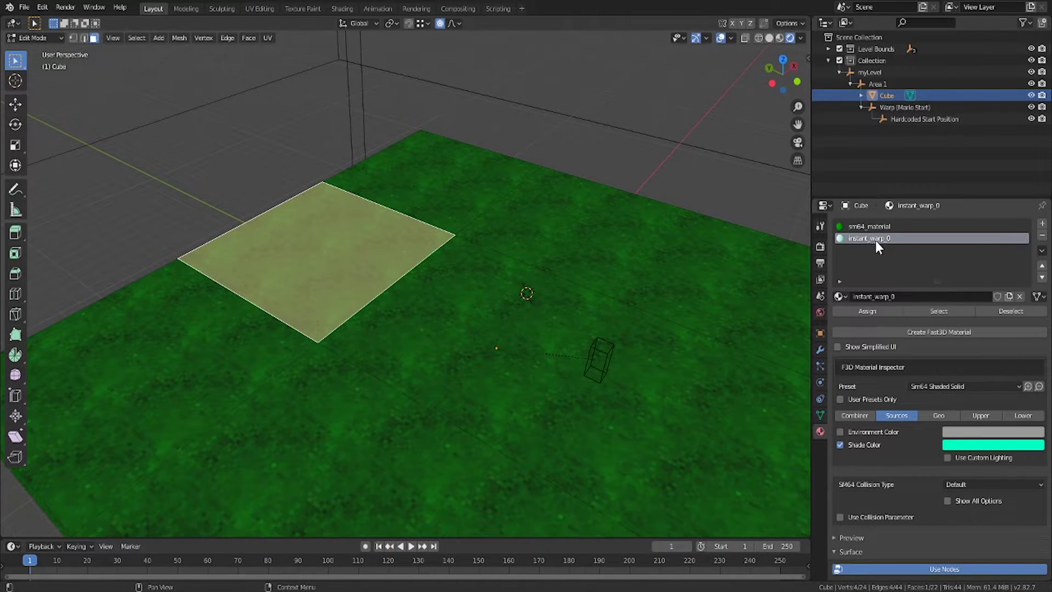
pyautogui.click(876, 312)
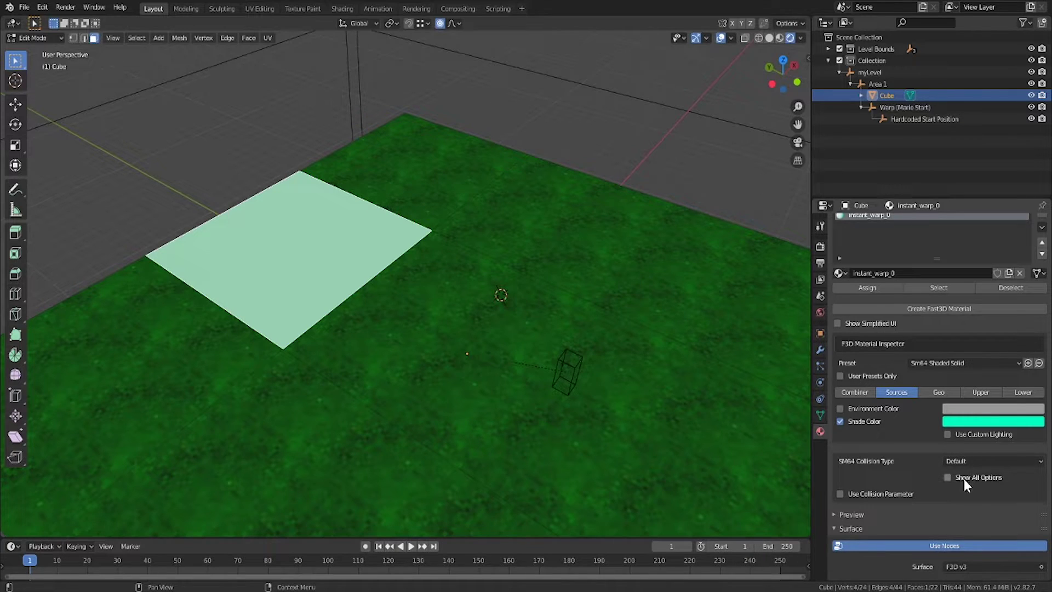
# - Show all collision options for instant_warp_0 and set its collision type to Instant Warp 1B
pyautogui.click(963, 477)
pyautogui.click(999, 461)
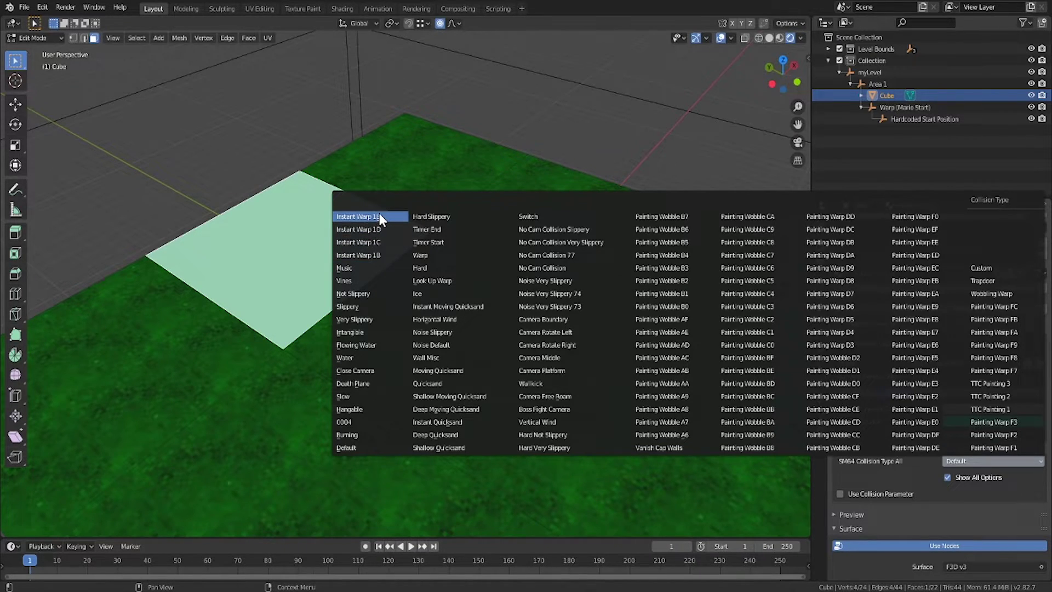
pyautogui.click(371, 255)
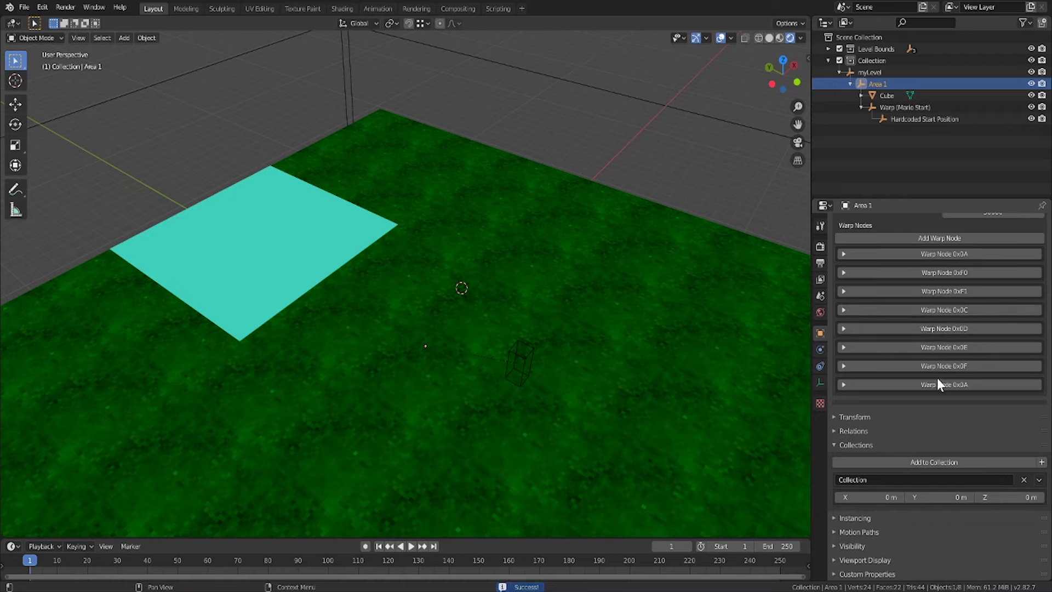
# - Set Area 1's newest warp node to the Instant warp type with warp ID 0x00
pyautogui.click(939, 383)
pyautogui.click(958, 397)
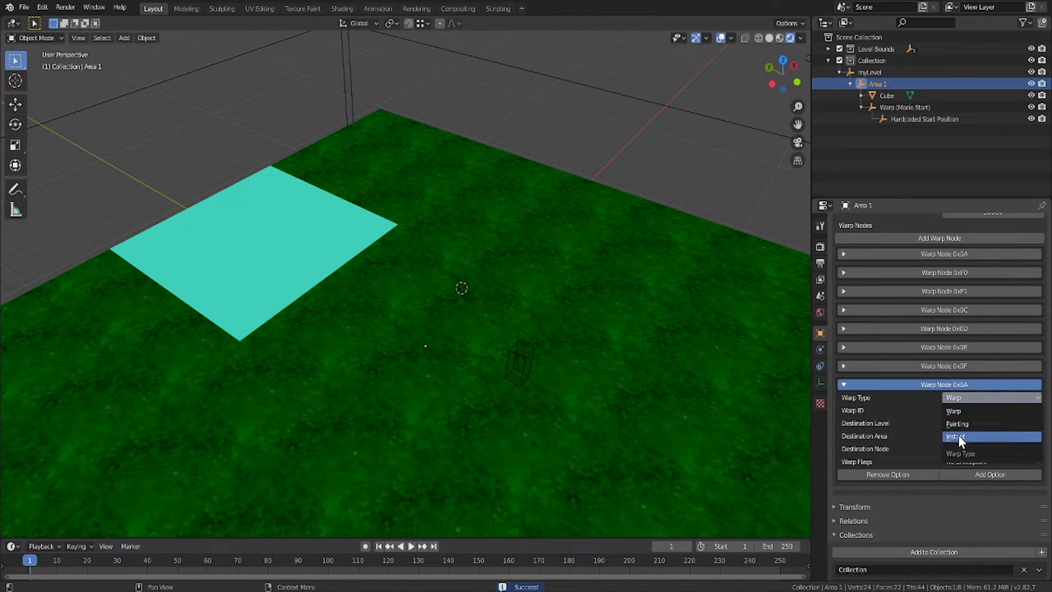
pyautogui.click(958, 435)
pyautogui.click(966, 408)
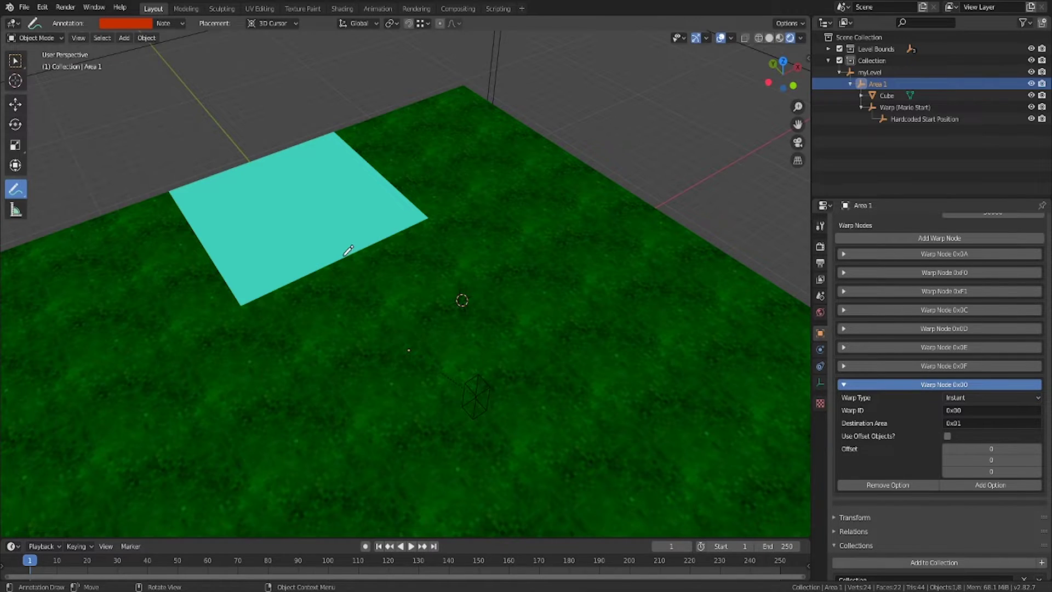
# - Draw red annotation marks and arrows from the instant warp face's front edge towards the middle of the ground
pyautogui.moveTo(334, 257)
pyautogui.mouseDown()
pyautogui.moveTo(345, 268)
pyautogui.moveTo(334, 274)
pyautogui.mouseUp()
pyautogui.moveTo(340, 263)
pyautogui.mouseDown()
pyautogui.moveTo(414, 343)
pyautogui.moveTo(417, 324)
pyautogui.moveTo(417, 346)
pyautogui.mouseUp()
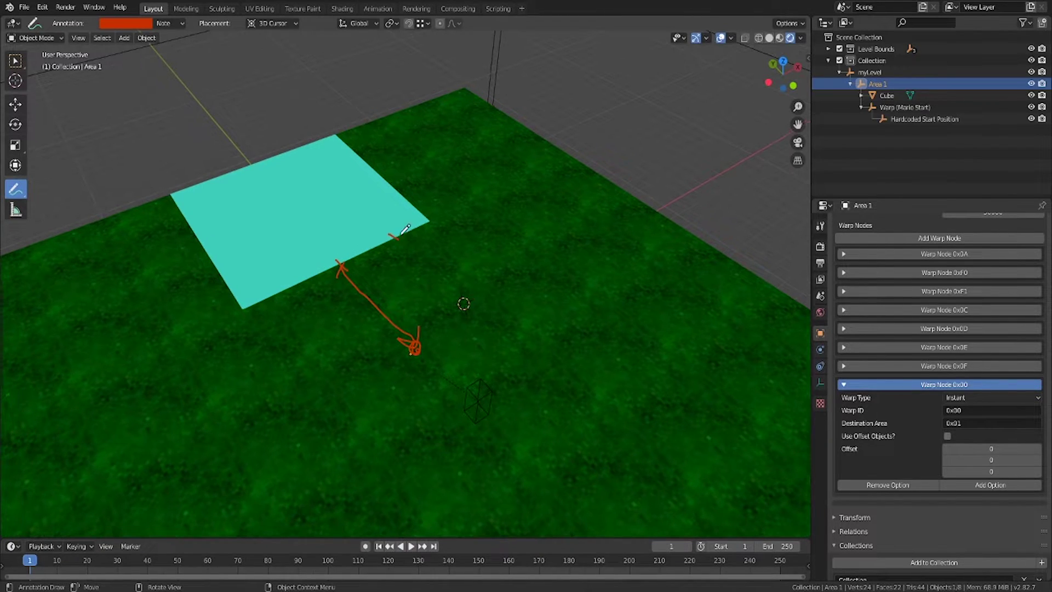
pyautogui.moveTo(389, 232); pyautogui.dragTo(399, 243)
pyautogui.moveTo(398, 231)
pyautogui.mouseDown()
pyautogui.moveTo(391, 248)
pyautogui.moveTo(456, 330)
pyautogui.mouseUp()
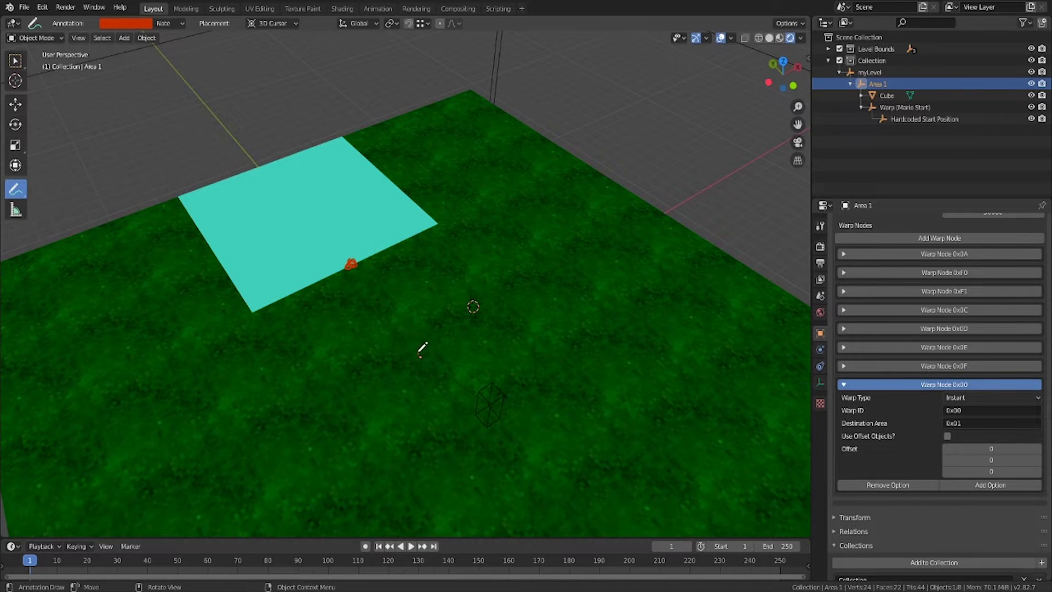
pyautogui.moveTo(420, 356); pyautogui.dragTo(416, 359)
pyautogui.moveTo(361, 277); pyautogui.dragTo(385, 307)
pyautogui.moveTo(394, 321); pyautogui.dragTo(414, 349)
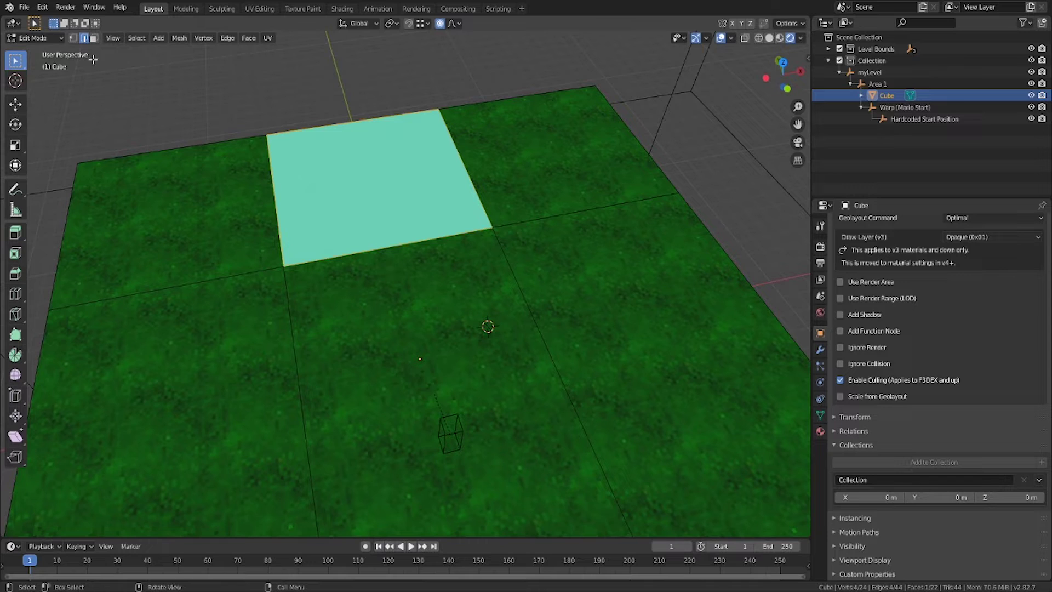
# - Select the front edge of the turquoise instant warp face and snap the 3D cursor to it
pyautogui.click(400, 246)
pyautogui.keyDown('shift'); pyautogui.moveTo(388, 223); pyautogui.dragTo(395, 245, button='middle'); pyautogui.keyUp('shift')
pyautogui.keyDown('shift'); pyautogui.moveTo(559, 312); pyautogui.dragTo(553, 253, button='middle'); pyautogui.keyUp('shift')
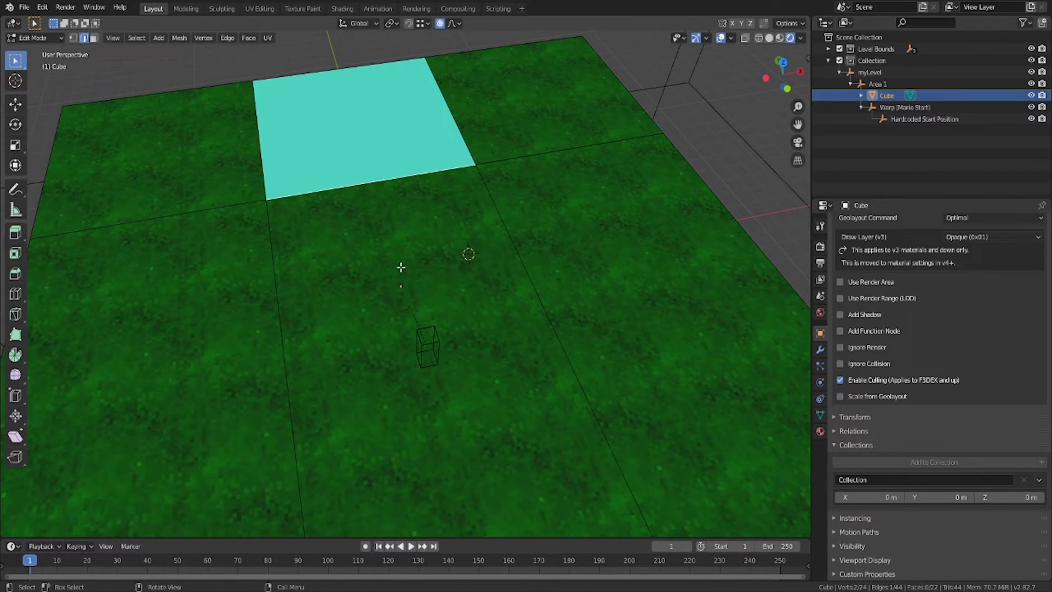
pyautogui.keyDown('shift'); pyautogui.moveTo(419, 172); pyautogui.dragTo(384, 201, button='middle'); pyautogui.keyUp('shift')
pyautogui.hotkey('shift', 's')
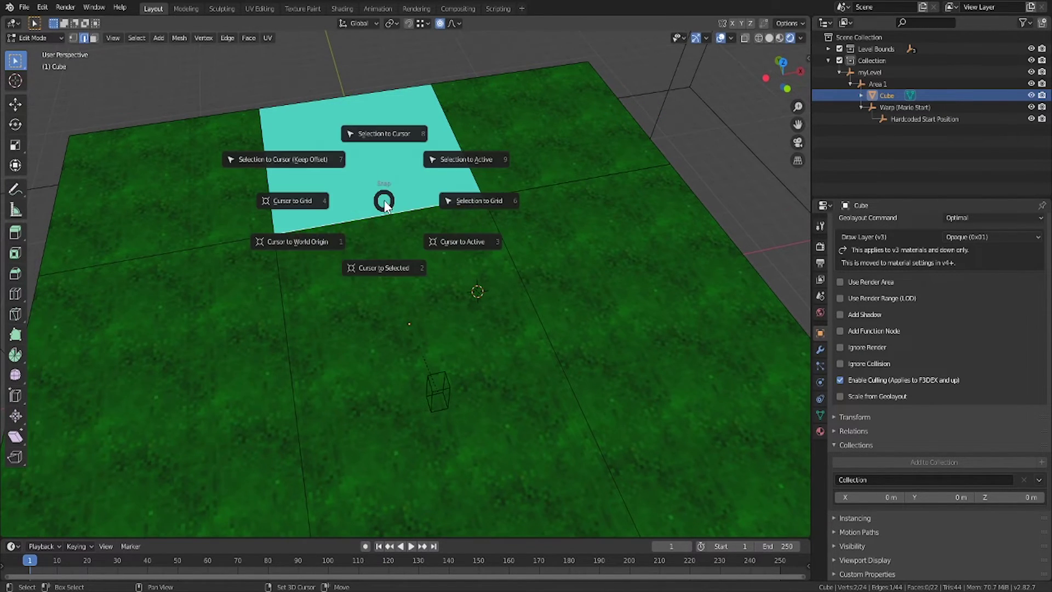
pyautogui.click(379, 268)
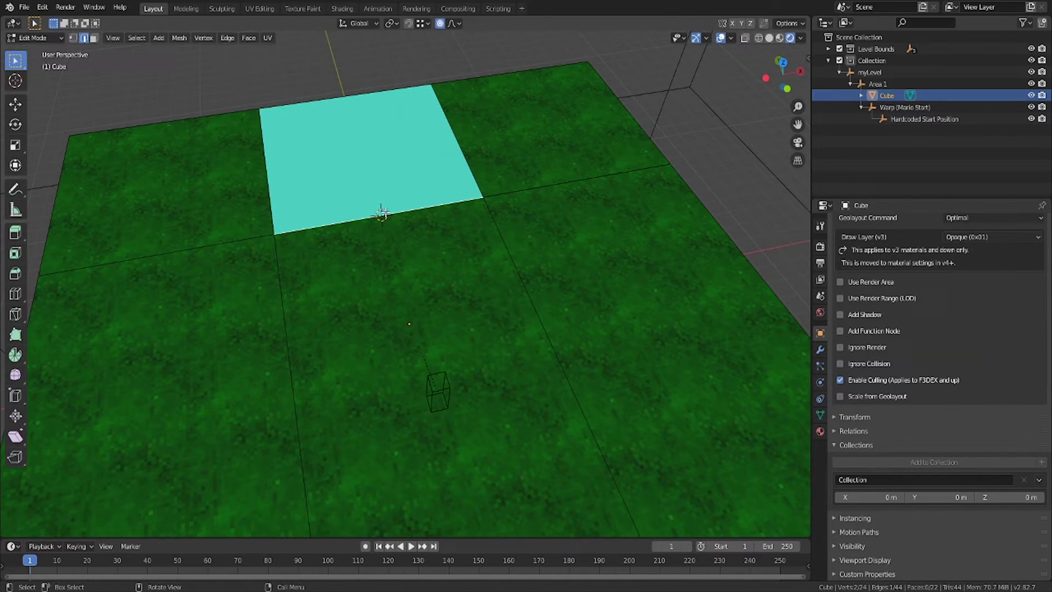
# - Leave mesh editing and add a plain axes empty at the 3D cursor on the turquoise face's front edge
pyautogui.keyDown('shift'); pyautogui.moveTo(384, 212); pyautogui.dragTo(401, 247, button='middle'); pyautogui.keyUp('shift')
pyautogui.press('Tab')
pyautogui.hotkey('shift', 'a')
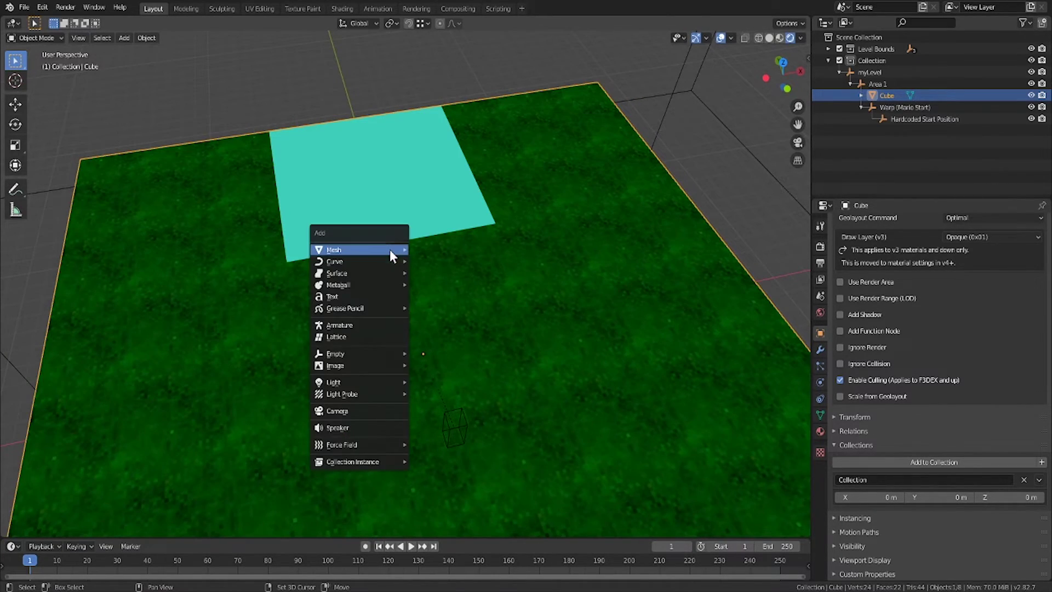
pyautogui.moveTo(384, 354)
pyautogui.click(449, 356)
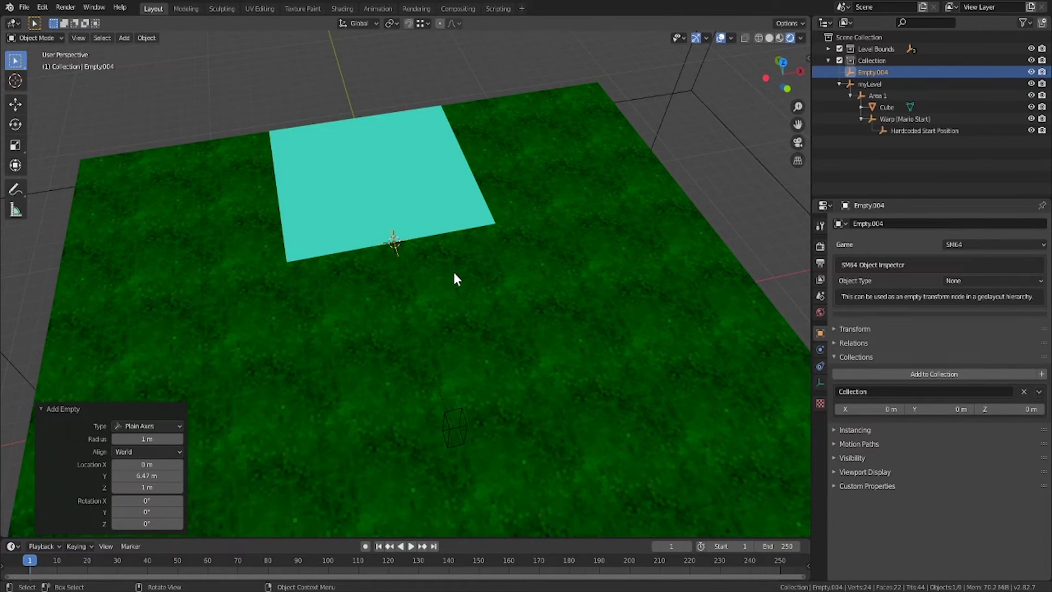
# - Duplicate the empty and move the copy along the Y axis to the middle of the ground
pyautogui.hotkey('shift', 'd')
pyautogui.press('y')
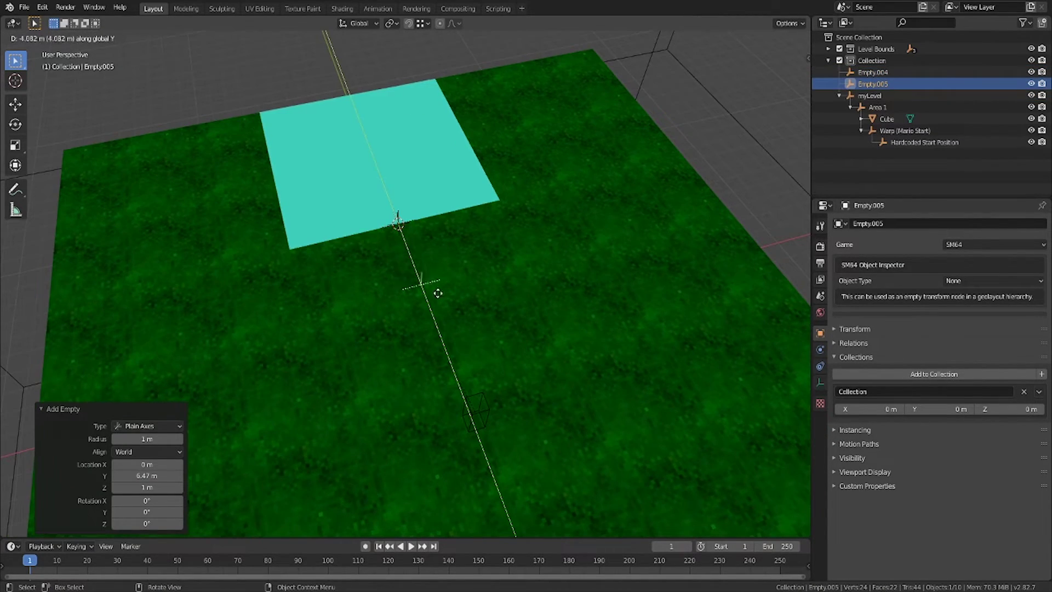
pyautogui.click(471, 361)
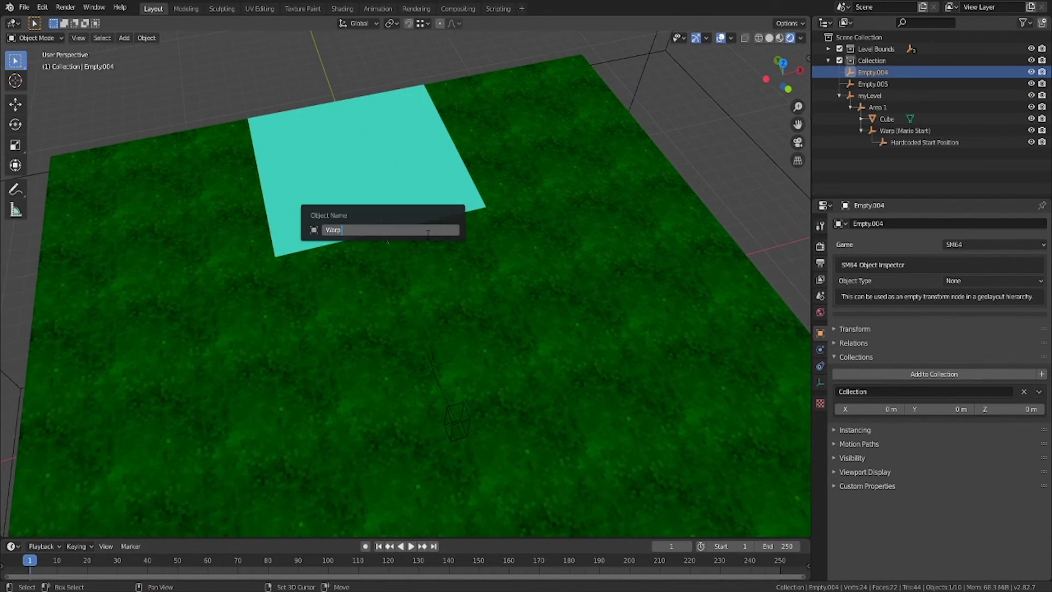
# - Rename the empty on the turquoise face's edge as Warp Start and the one mid-ground as Warp End
pyautogui.write('Start')
pyautogui.press('Return')
pyautogui.click(435, 366)
pyautogui.press('F2')
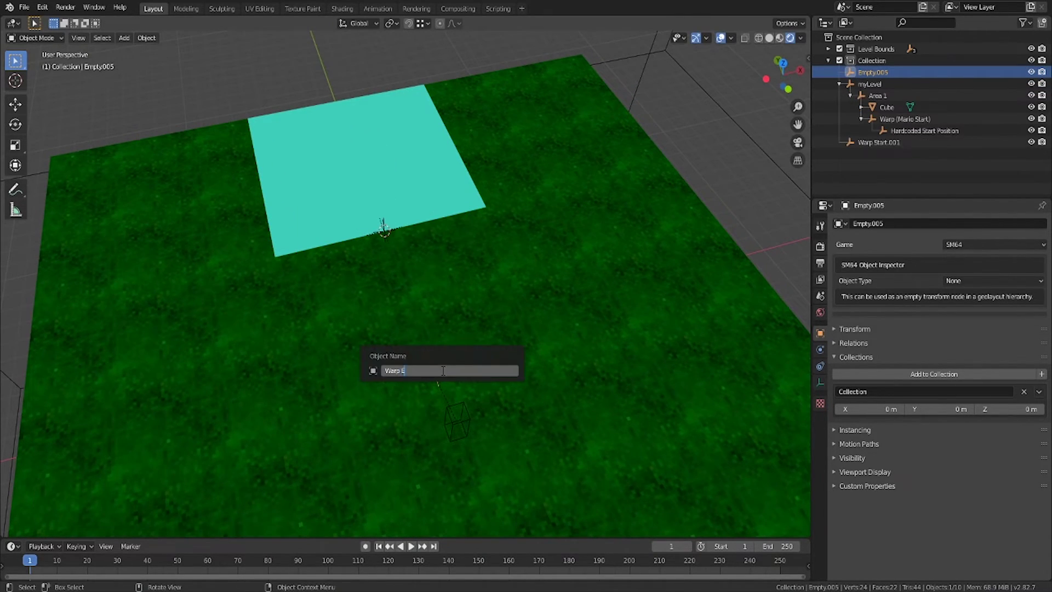
pyautogui.write('Warp End')
pyautogui.press('Return')
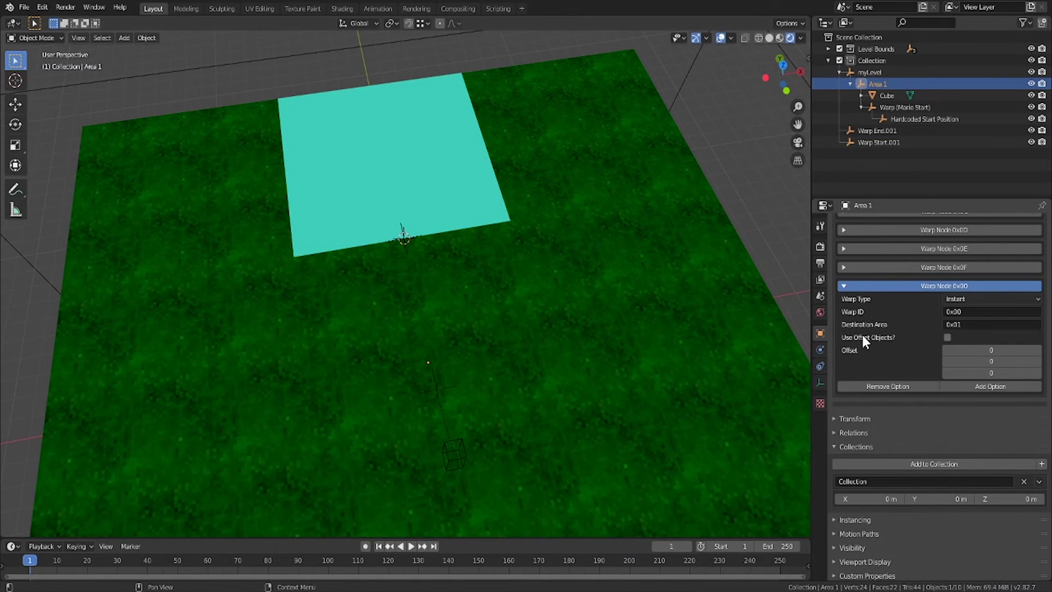
# - Enable offset objects for Area 1's instant Warp Node 0x00, assigning the Warp Start and Warp End empties to their matching fields
pyautogui.click(948, 337)
pyautogui.click(1036, 350)
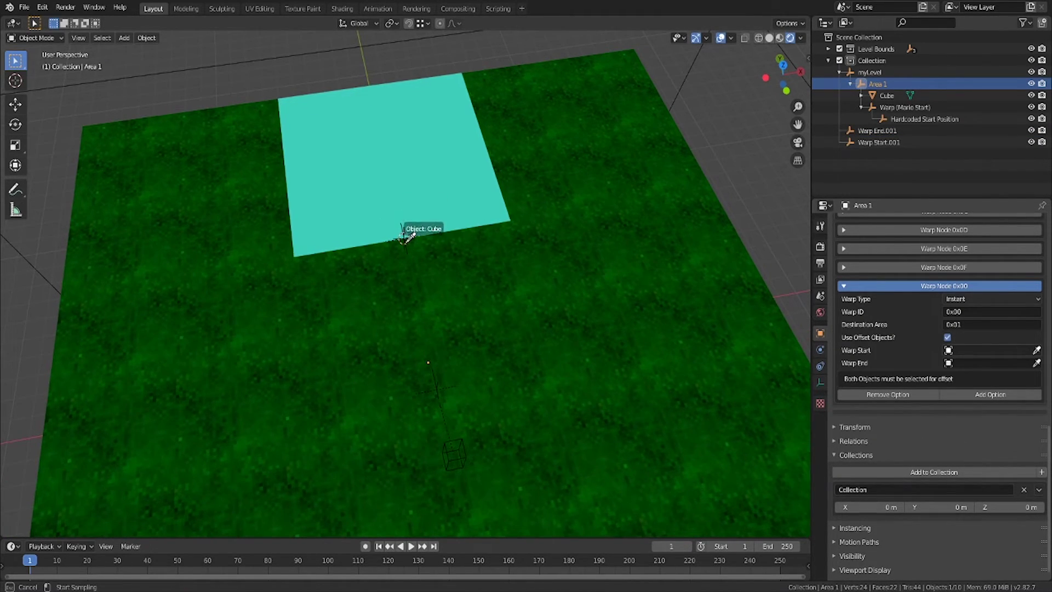
pyautogui.click(406, 238)
pyautogui.click(1036, 363)
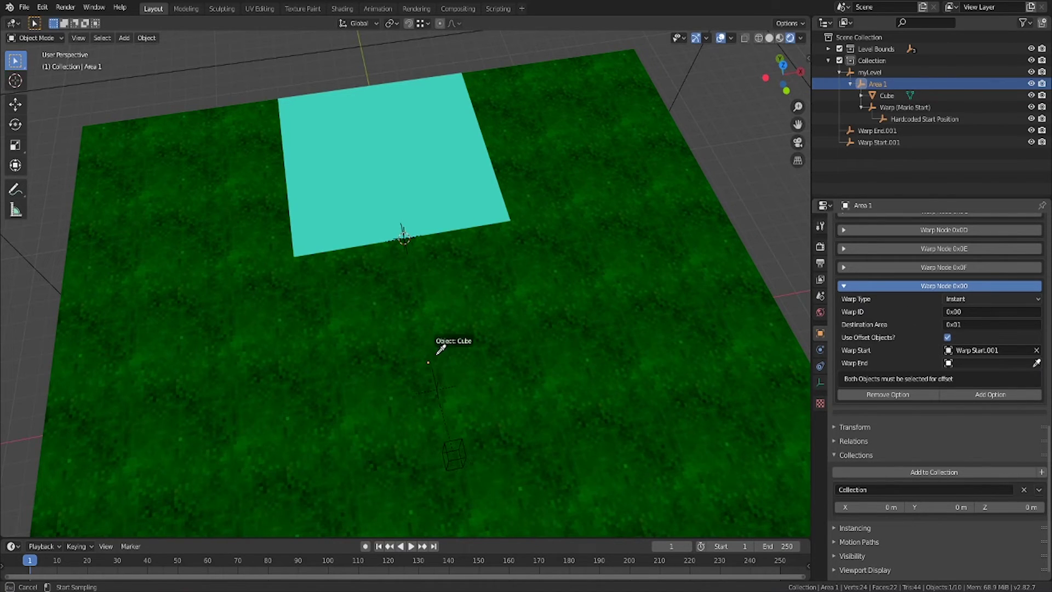
pyautogui.click(435, 366)
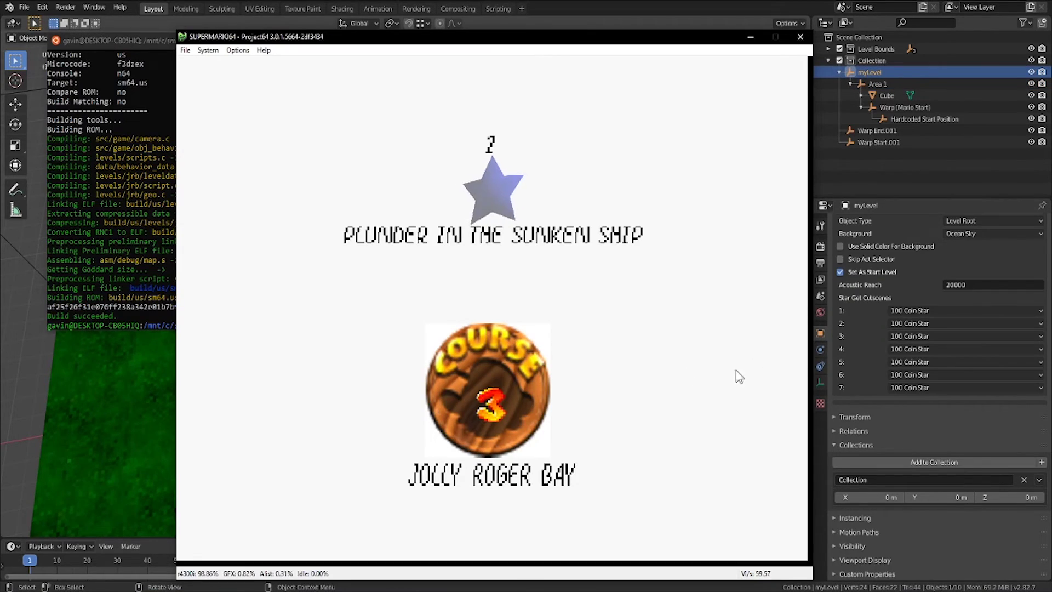
# - Enter Jolly Roger Bay with the Plunder in the Sunken Ship star in Project64 to test the instant warp
pyautogui.press('x')
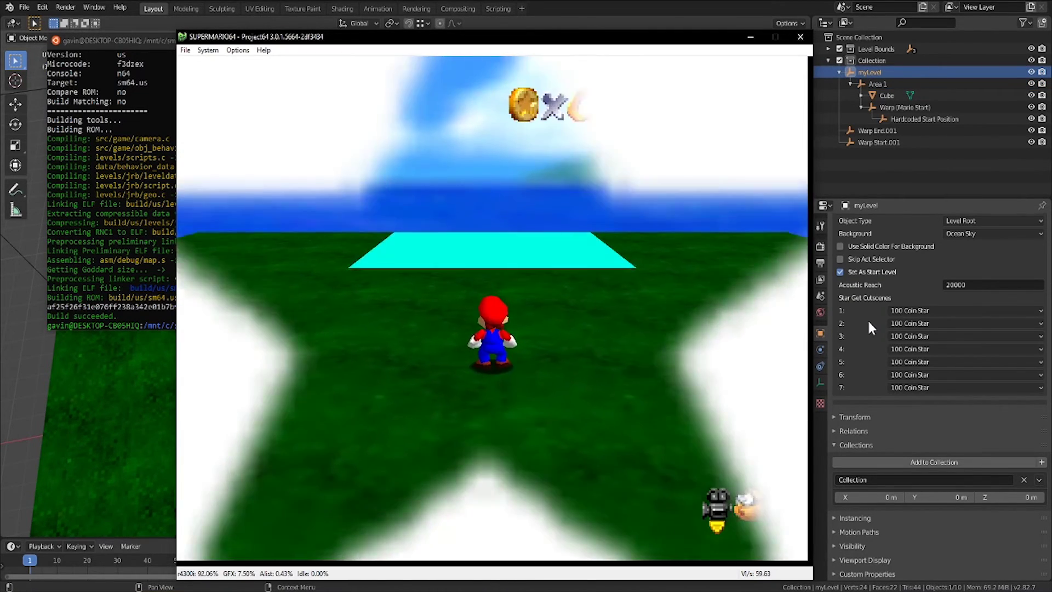